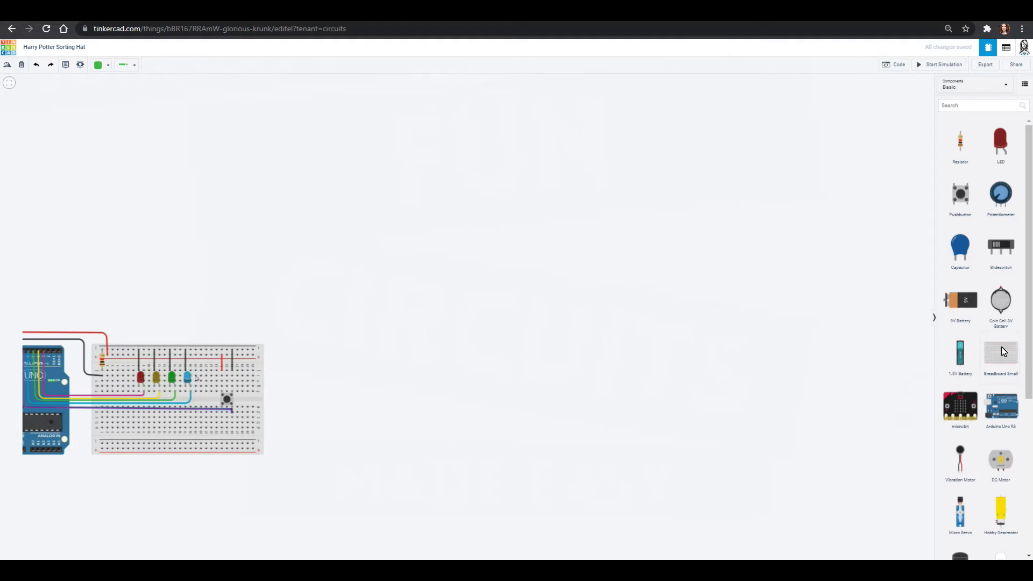
Step: Place a small breadboard, an Arduino Uno to its left, and a red LED on the breadboard
left_click_drag(1002, 352, 661, 300)
left_click_drag(1001, 409, 300, 303)
left_click_drag(395, 309, 394, 309)
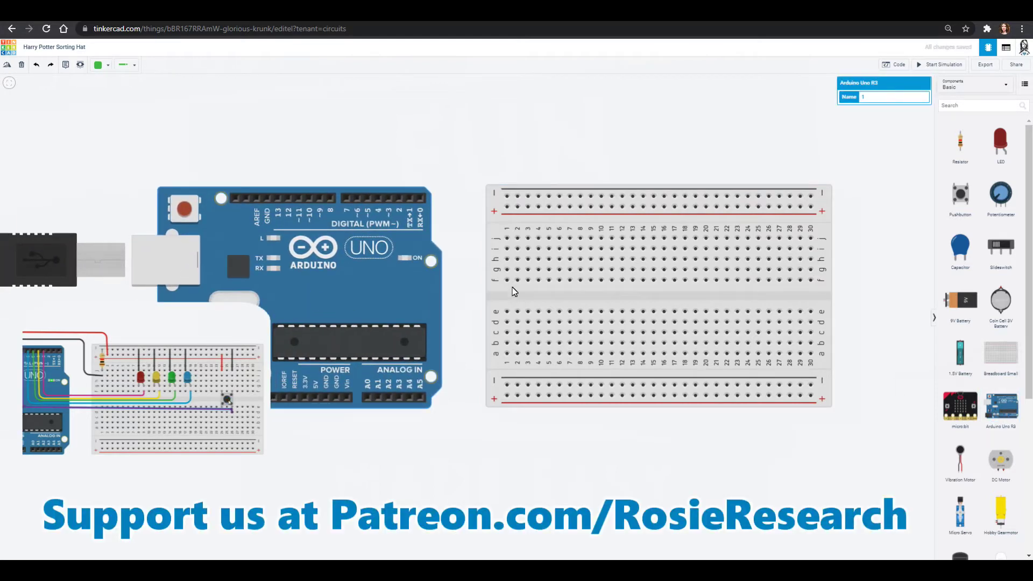
left_click_drag(1002, 135, 590, 249)
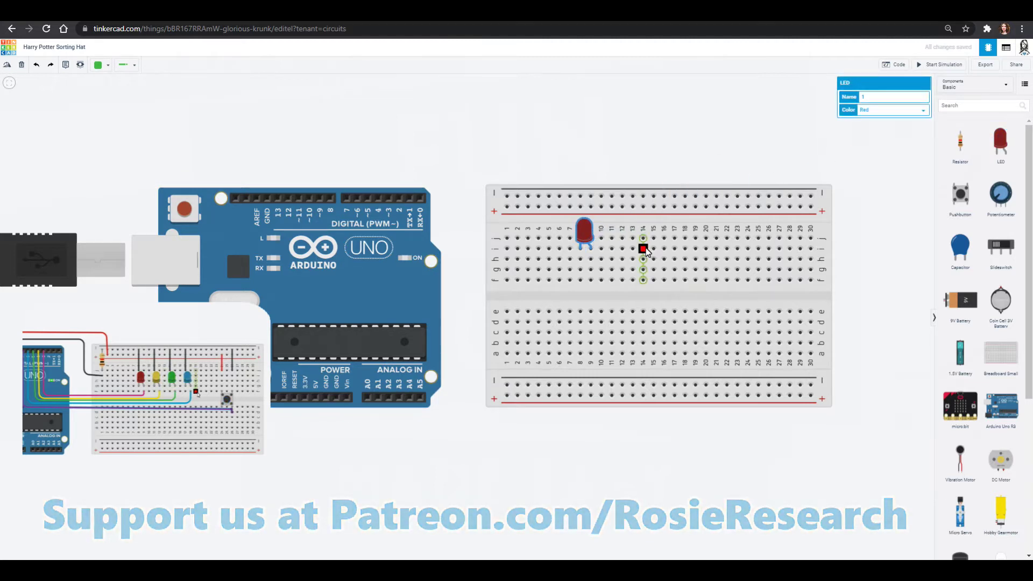
Step: Copy the LED and paste three duplicates at columns 11-12, 14-15 and 17-18
key("ctrl+c")
key("ctrl+v")
left_click(622, 250)
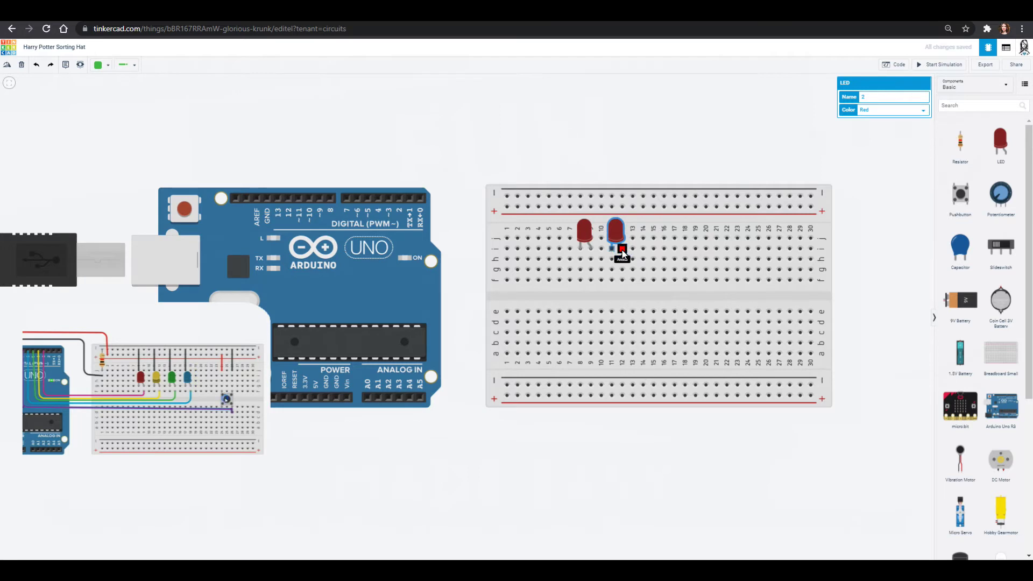
key("ctrl+v")
left_click(653, 249)
key("ctrl+v")
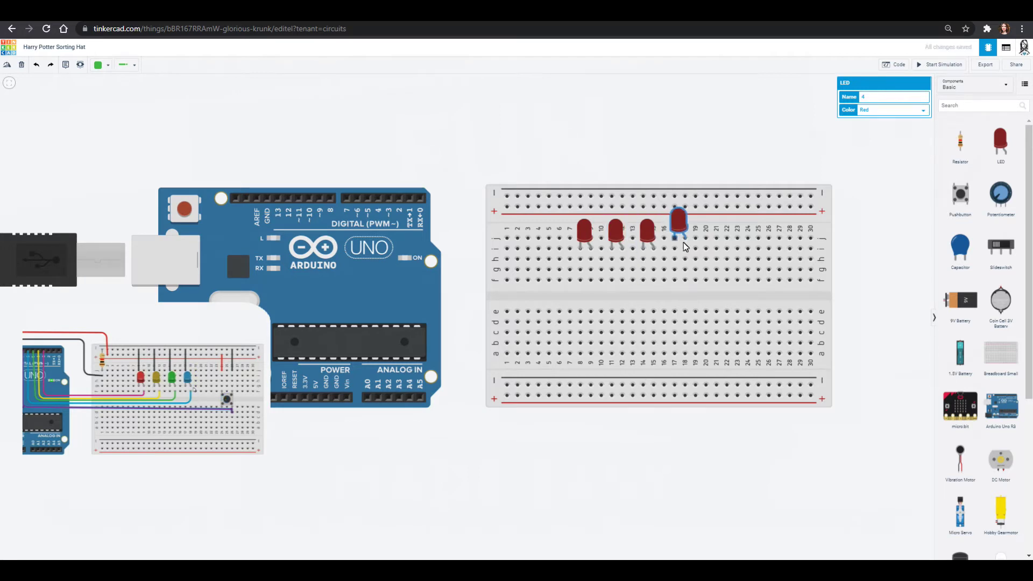
left_click(683, 247)
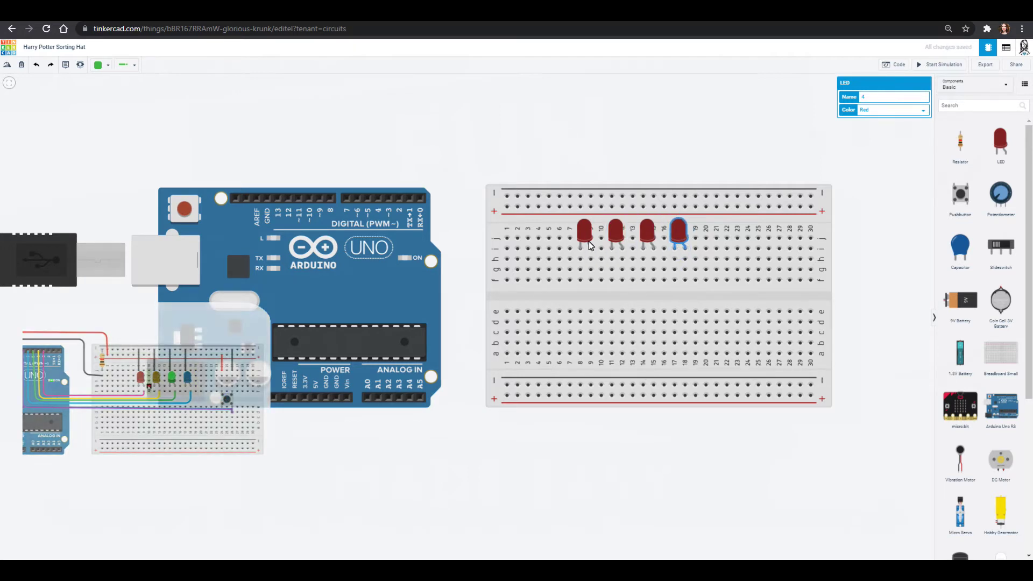
Step: Recolour the second LED yellow and the third LED green
left_click(622, 237)
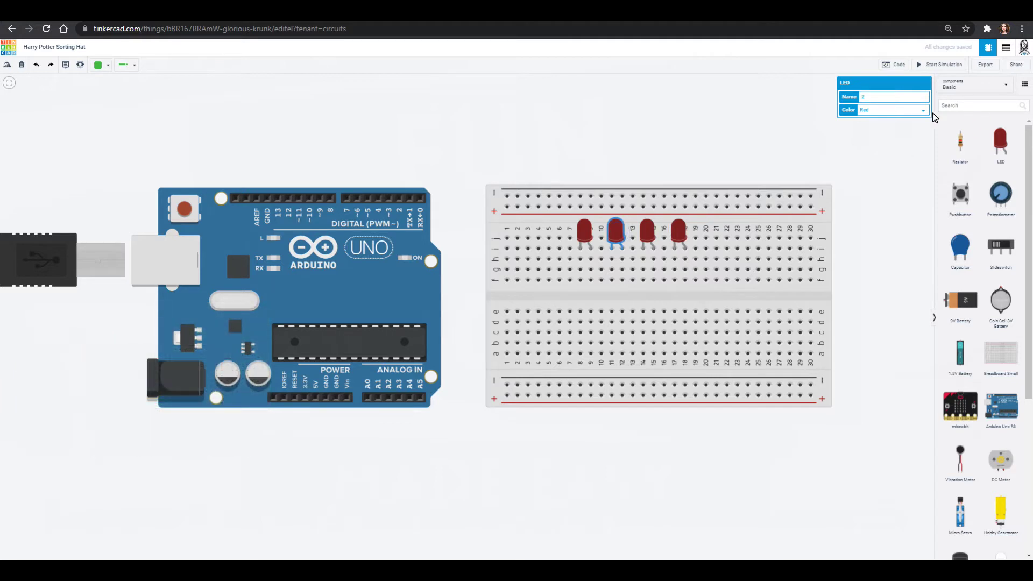
left_click(918, 110)
left_click(893, 130)
left_click(648, 233)
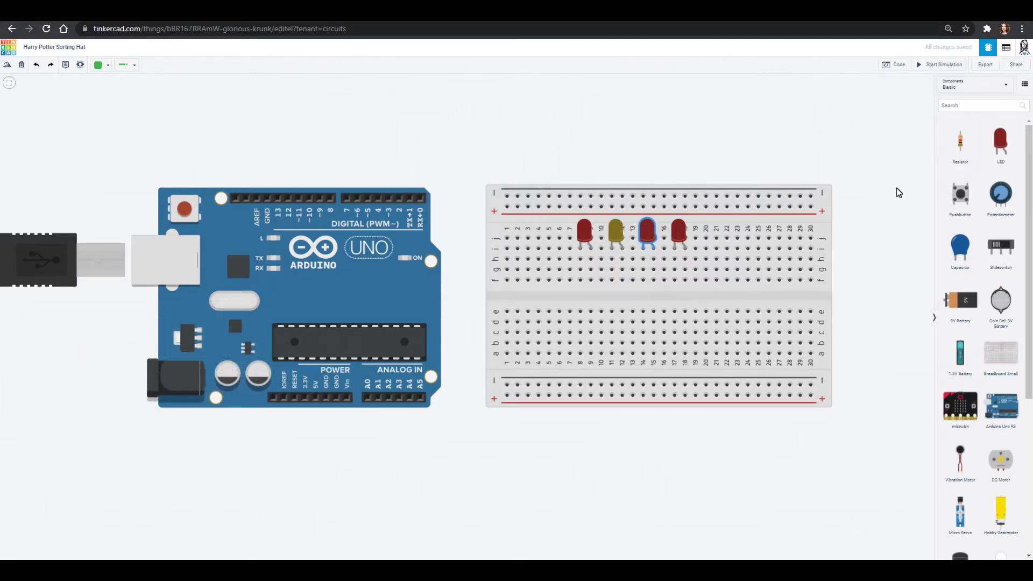
left_click(648, 239)
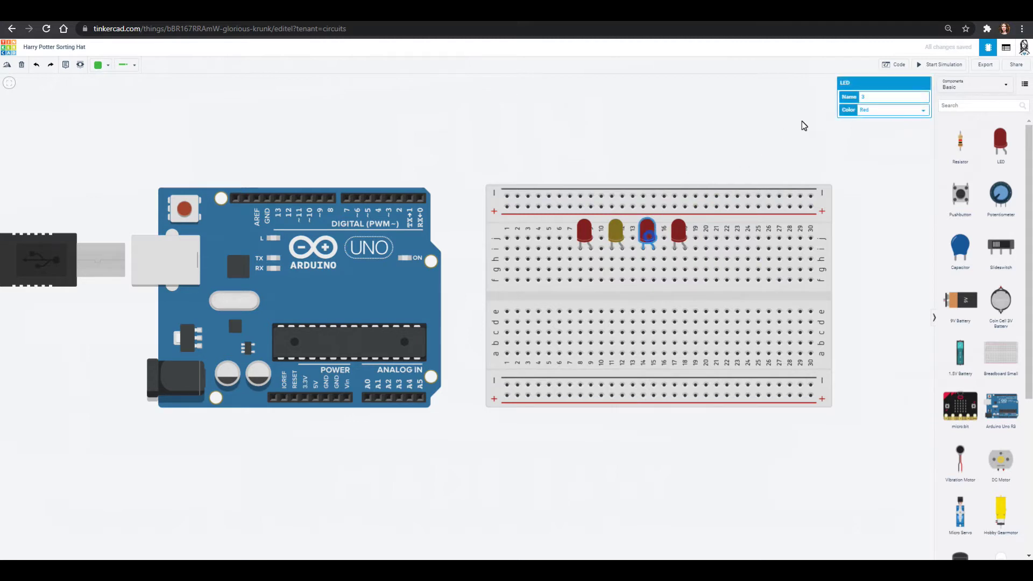
left_click(884, 110)
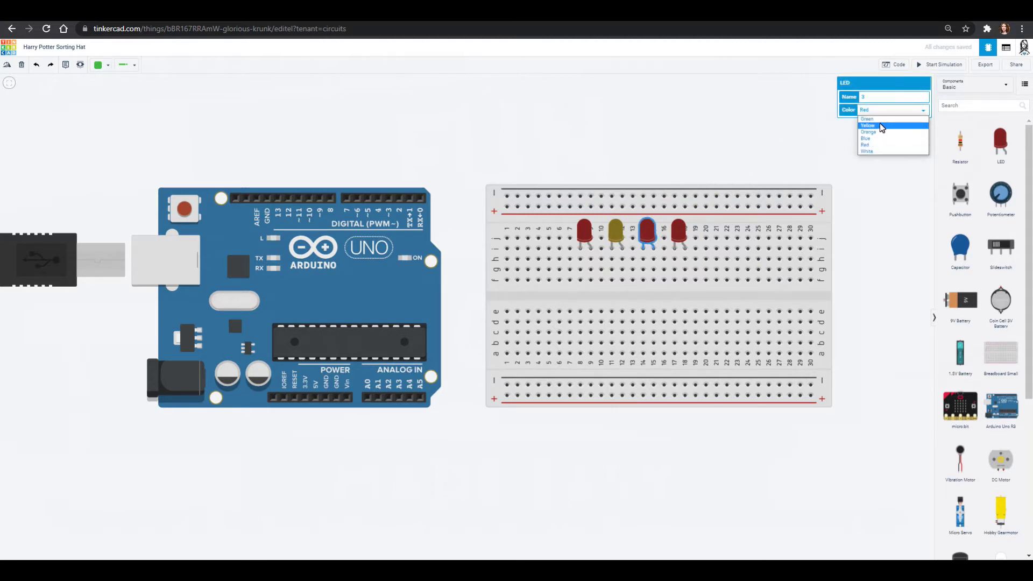
left_click(868, 119)
left_click(780, 125)
Step: Recolour the fourth LED blue
left_click(684, 235)
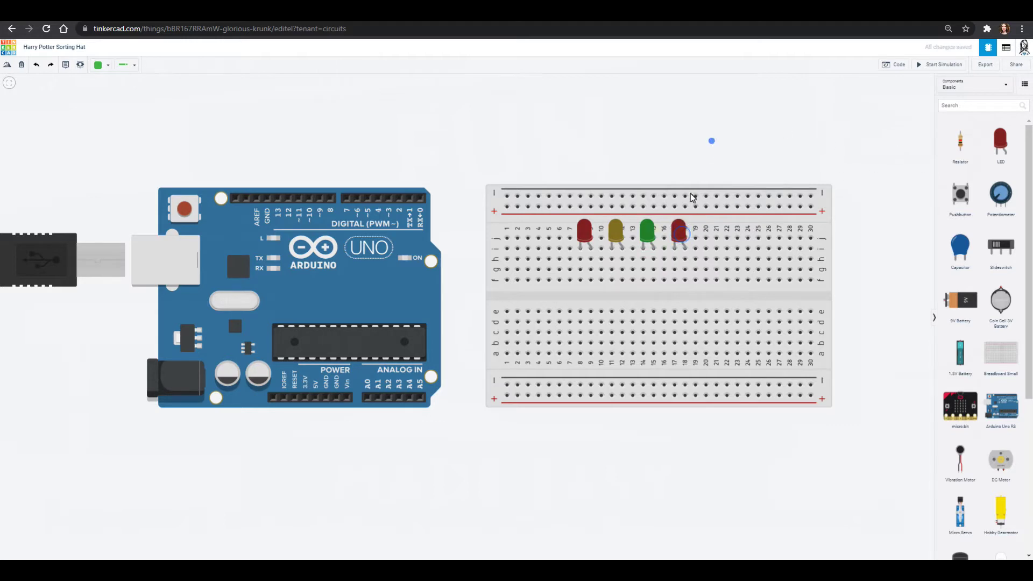
left_click(681, 226)
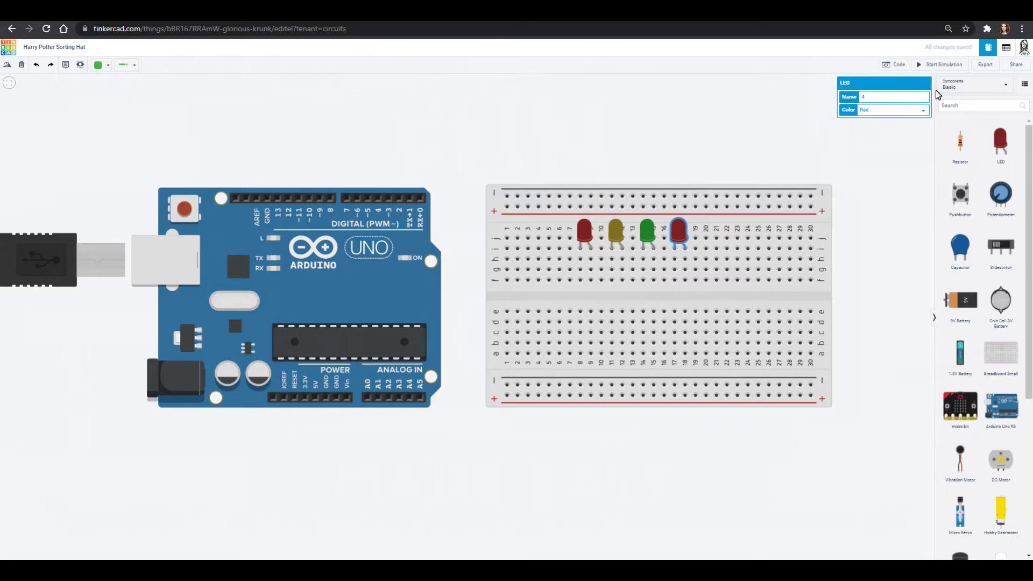
left_click(878, 111)
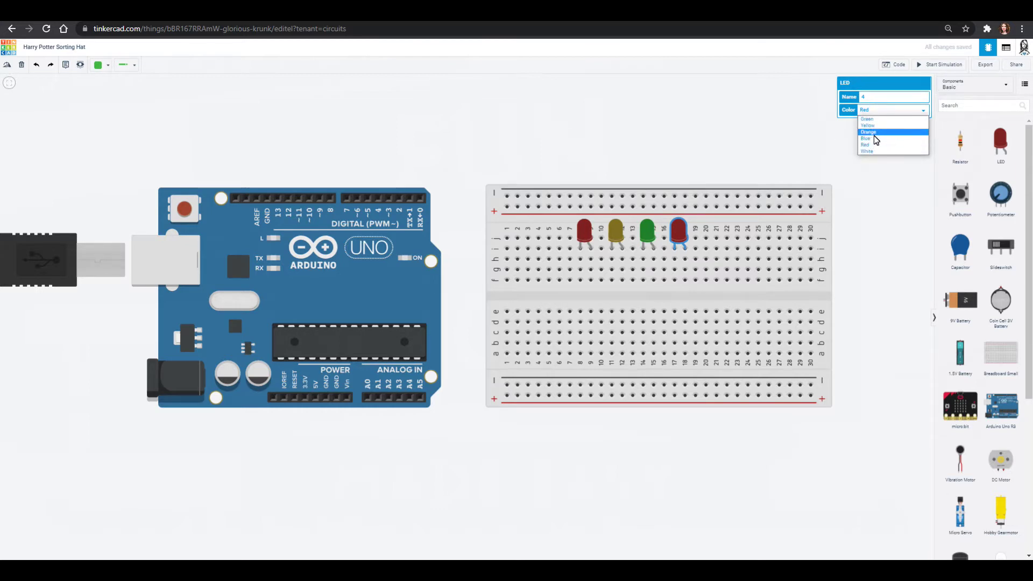
left_click(875, 138)
left_click(694, 144)
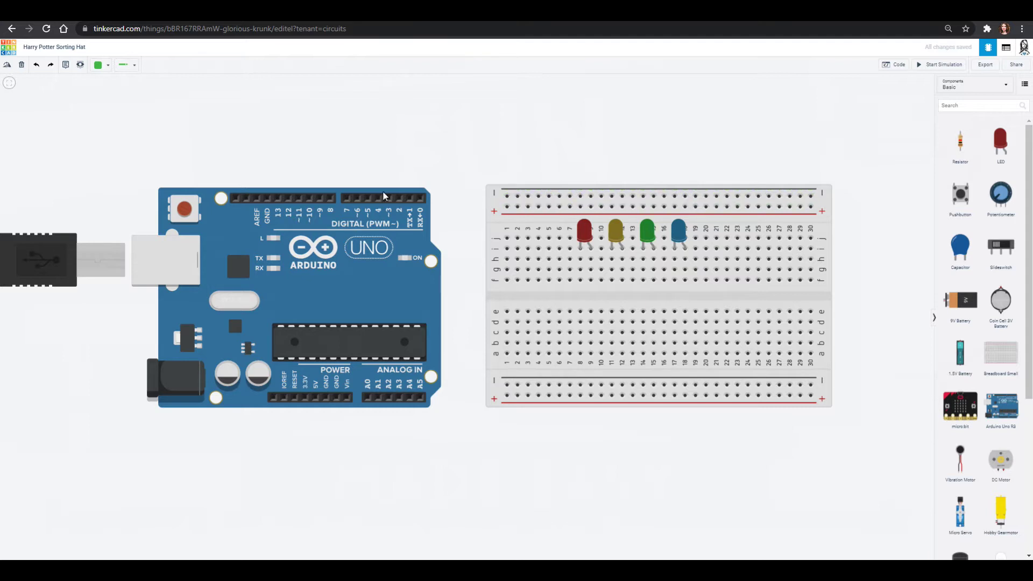
Step: Run a black wire from the Arduino's GND pin to breadboard hole j1
left_click(268, 197)
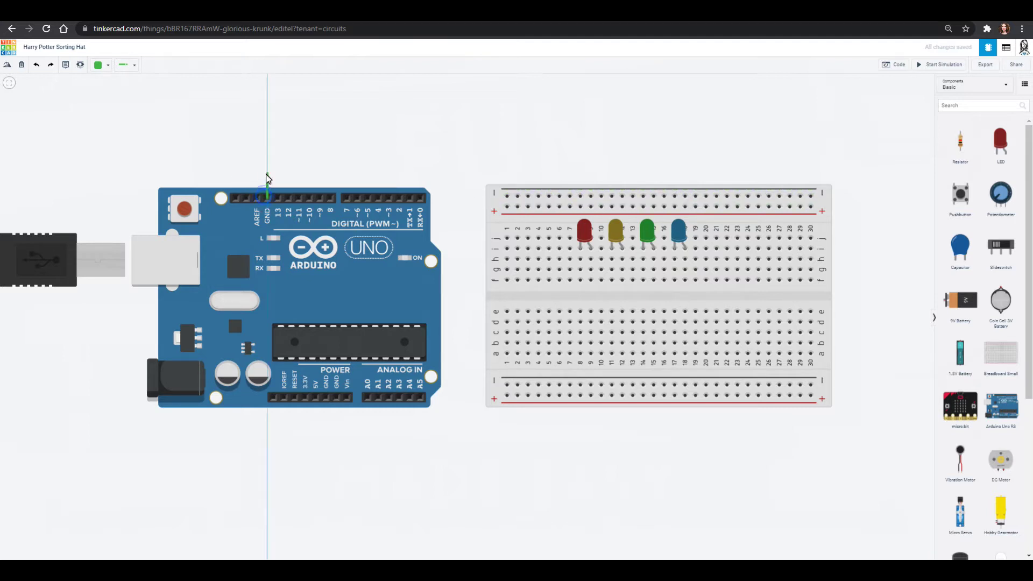
left_click(265, 175)
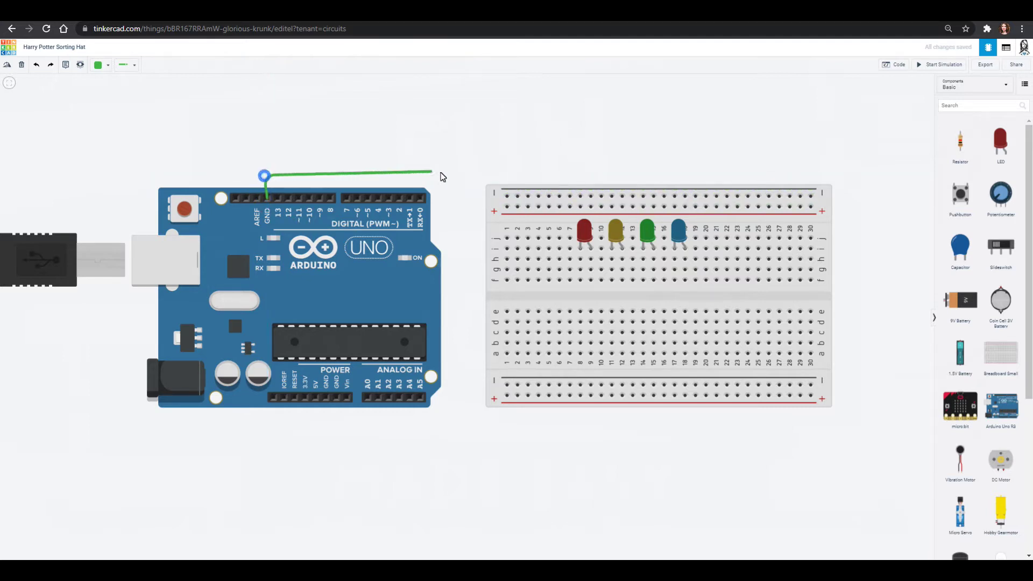
left_click(471, 176)
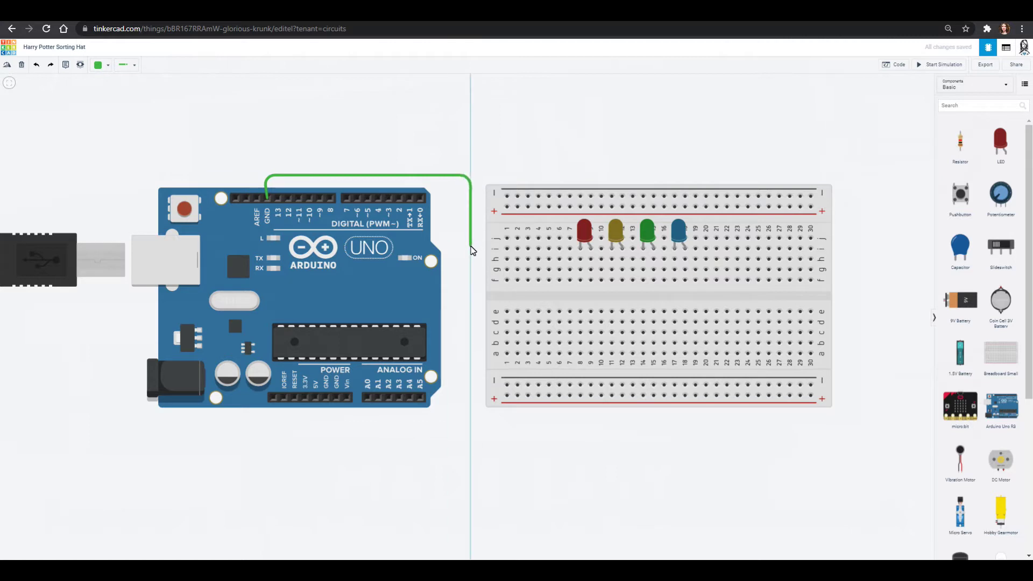
left_click(472, 248)
left_click(507, 248)
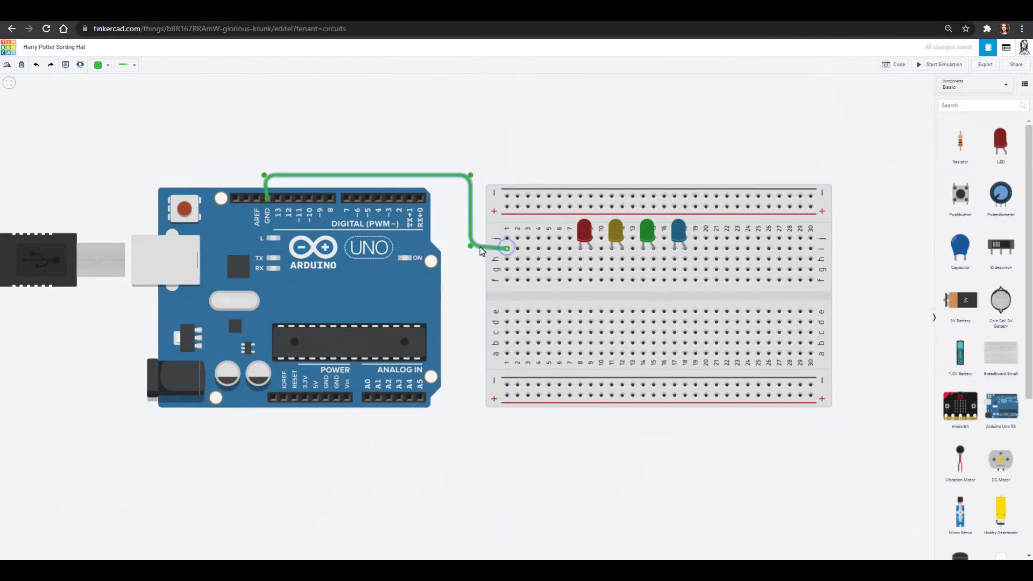
left_click(99, 65)
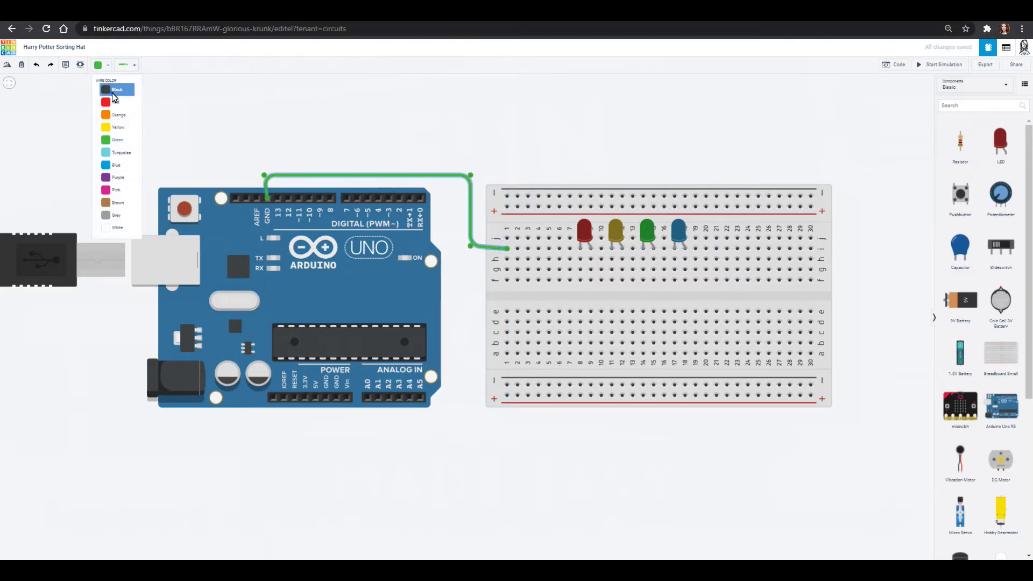
left_click(112, 93)
left_click(706, 146)
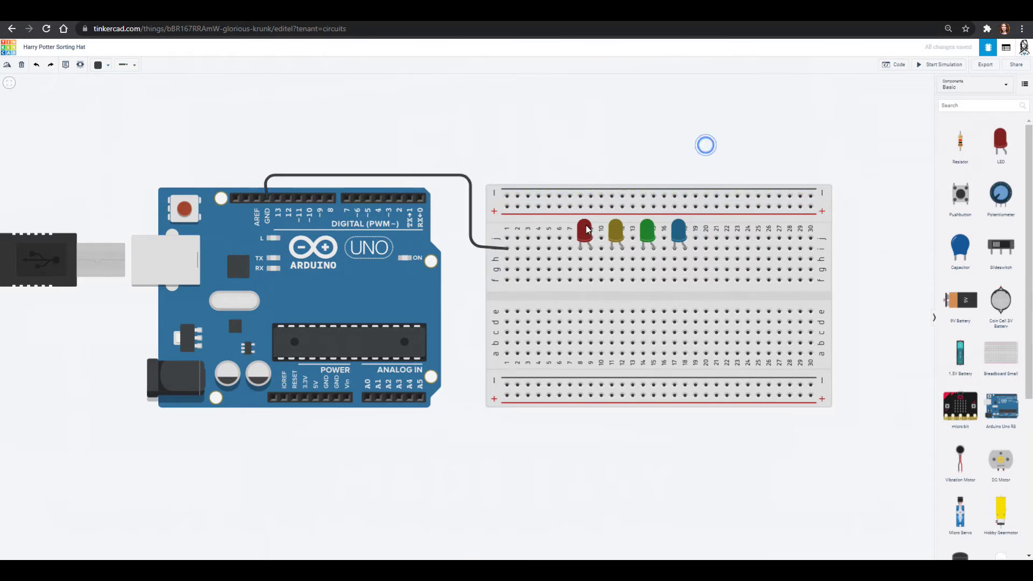
Step: Place a resistor on the left power rail and start moving the red and yellow LEDs lower
left_click_drag(961, 141, 512, 226)
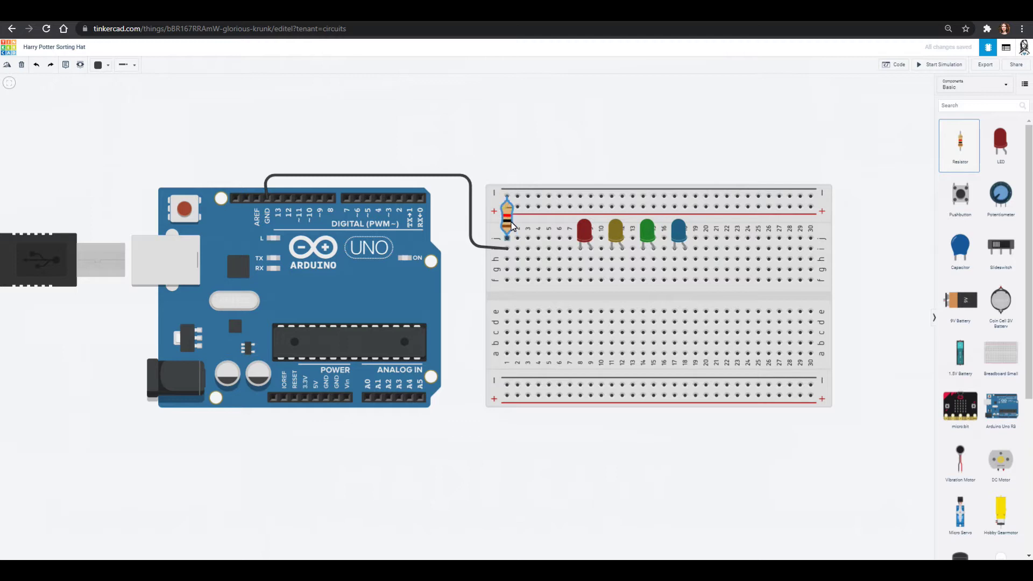
left_click(511, 145)
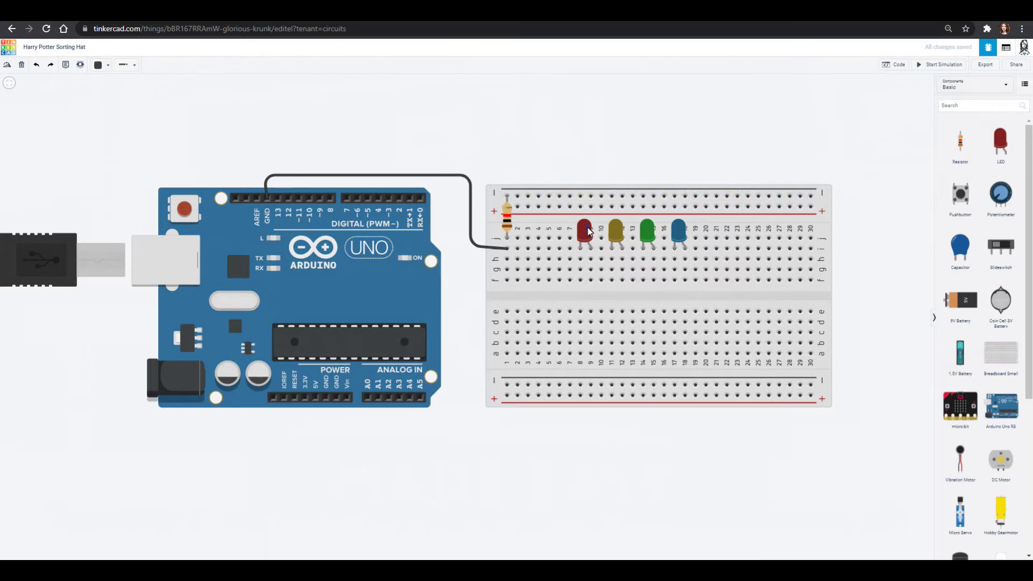
left_click_drag(589, 232, 614, 258)
left_click(615, 246)
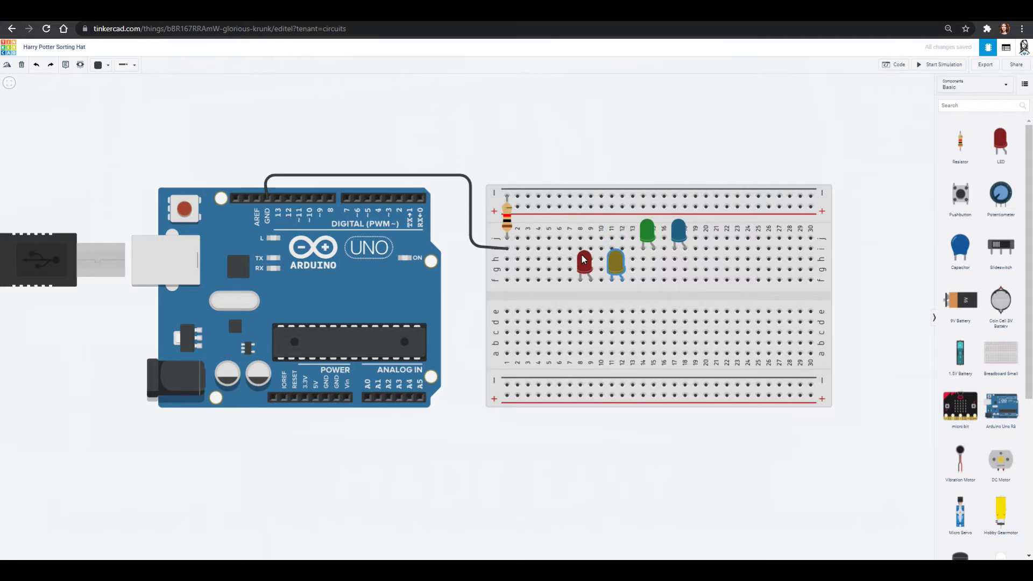
Step: Align the LEDs in one row and wire columns 8, 11, 14 and 17 to the top negative rail
left_click_drag(585, 263, 679, 253)
left_click(618, 257)
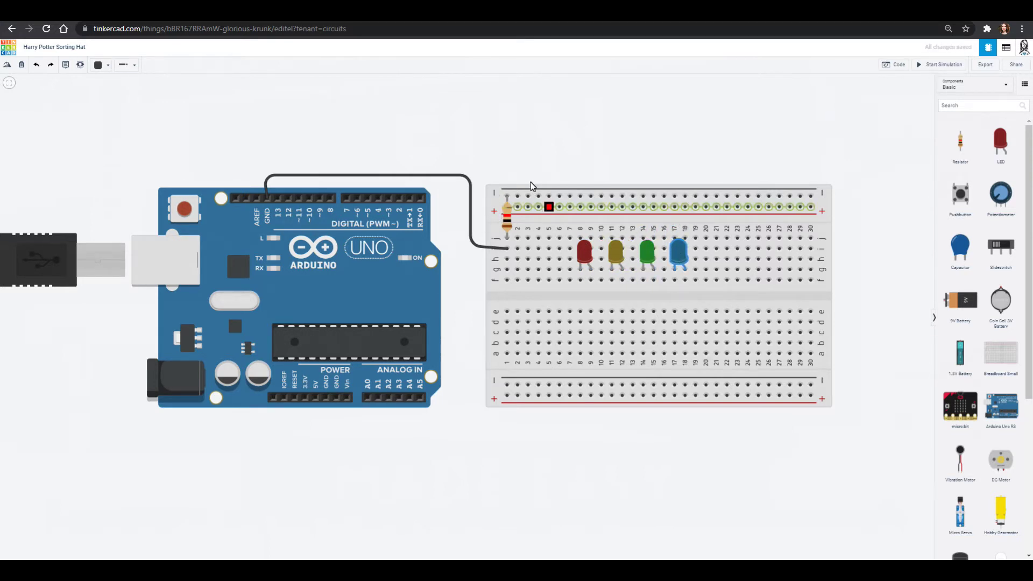
left_click(580, 238)
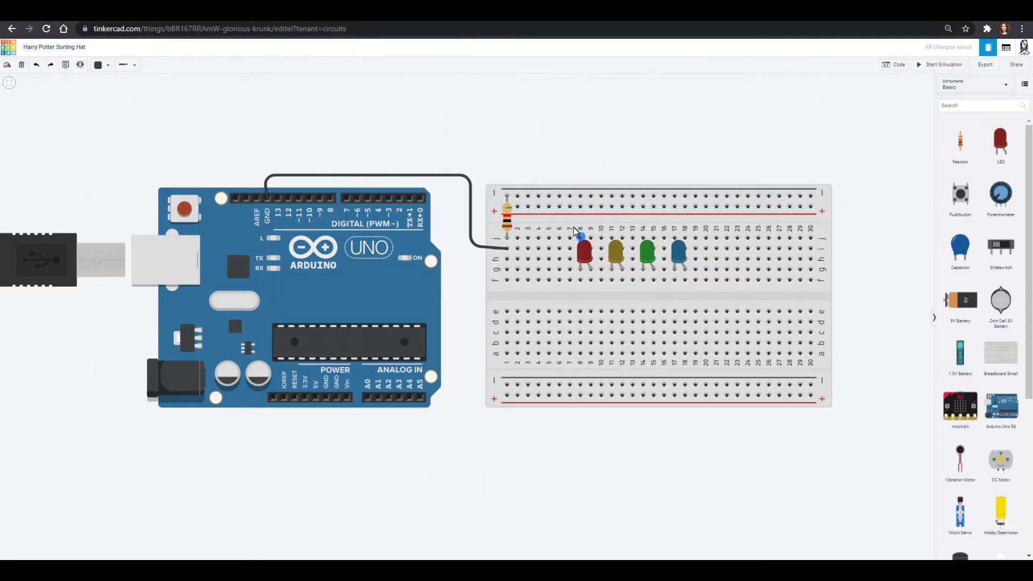
left_click(580, 195)
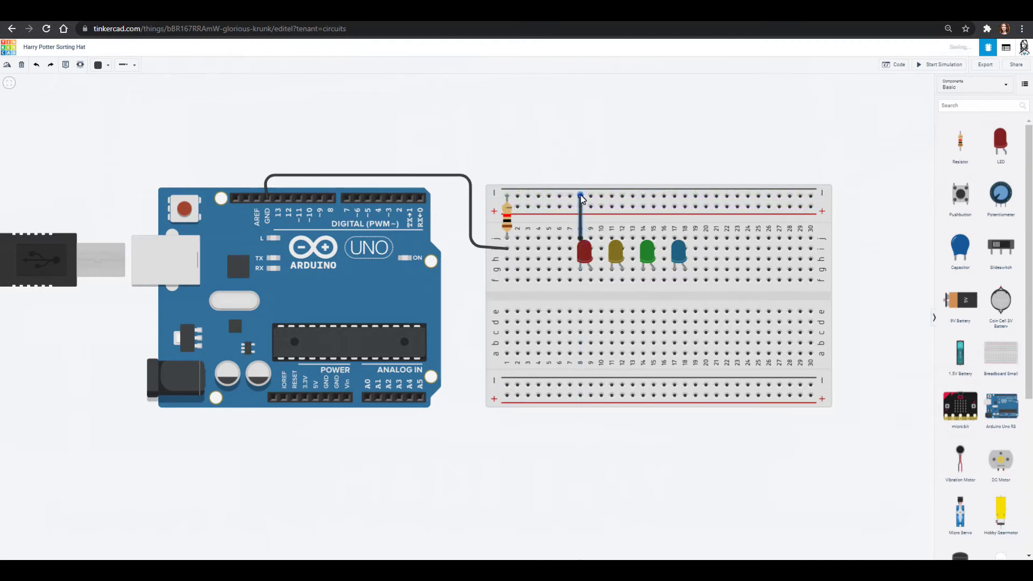
left_click(612, 238)
left_click(611, 196)
left_click(643, 238)
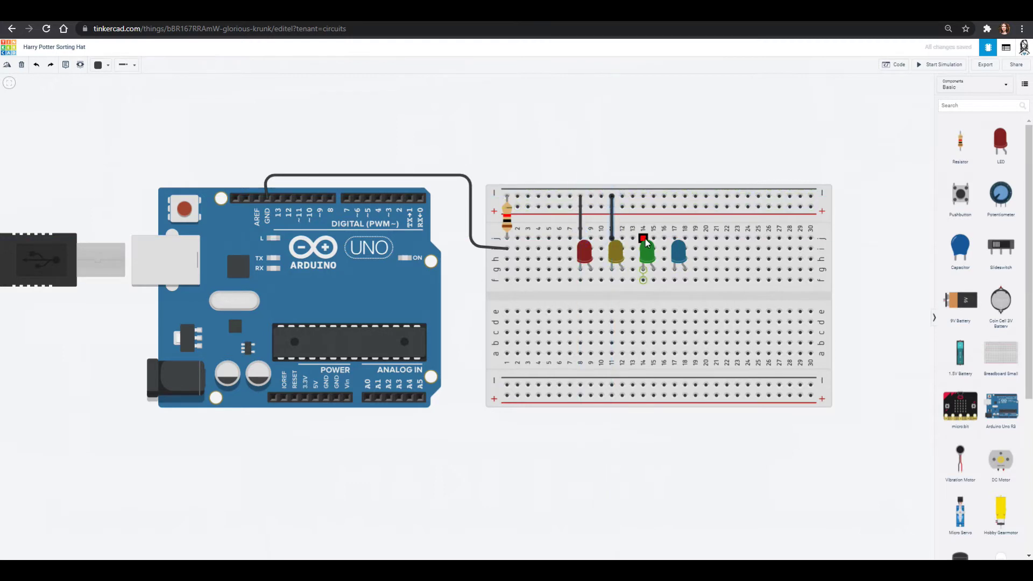
left_click(643, 197)
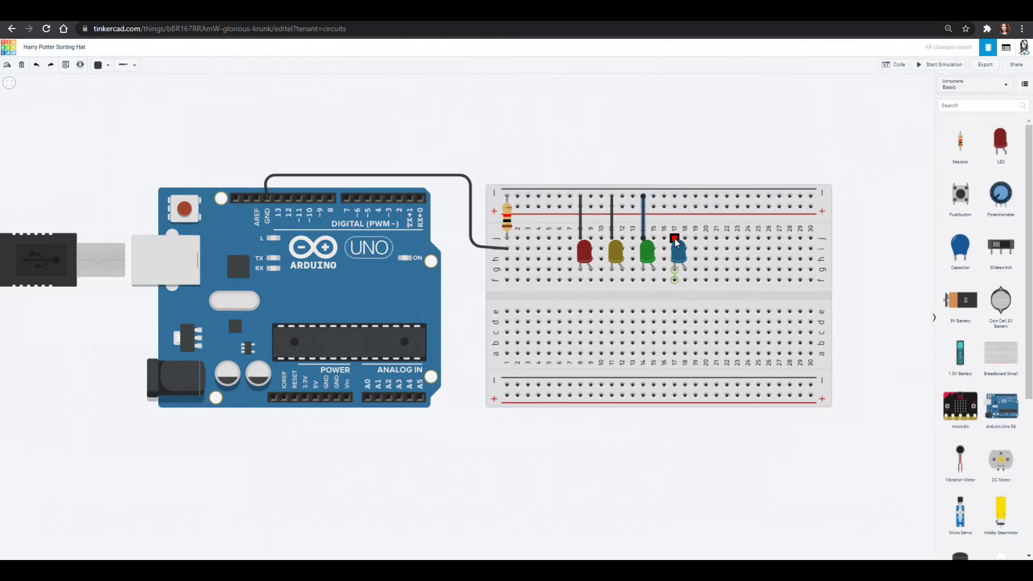
left_click(675, 237)
left_click(675, 197)
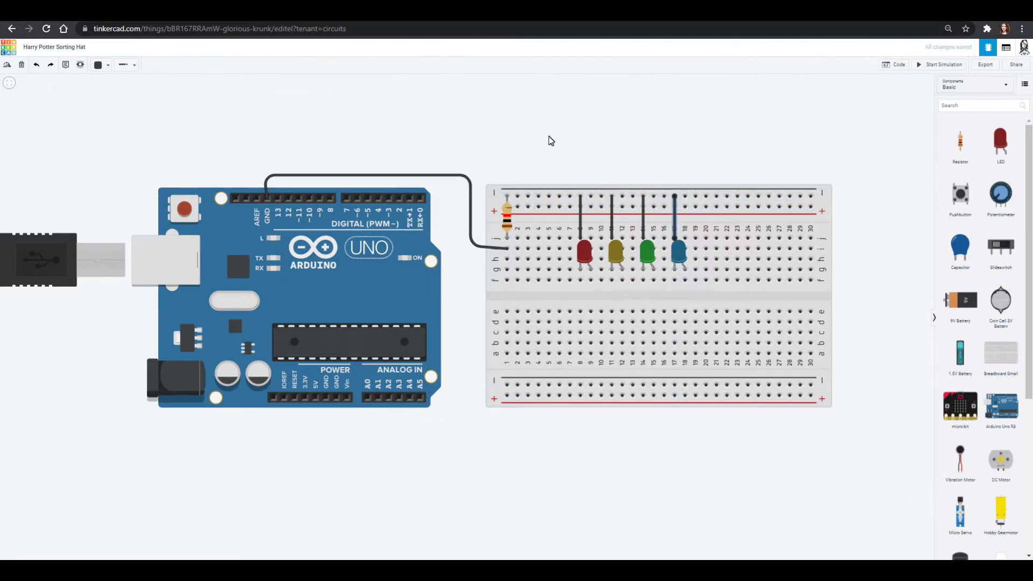
Step: Wire the red LED's column 9 to digital pin 3 with a magenta wire
left_click(590, 280)
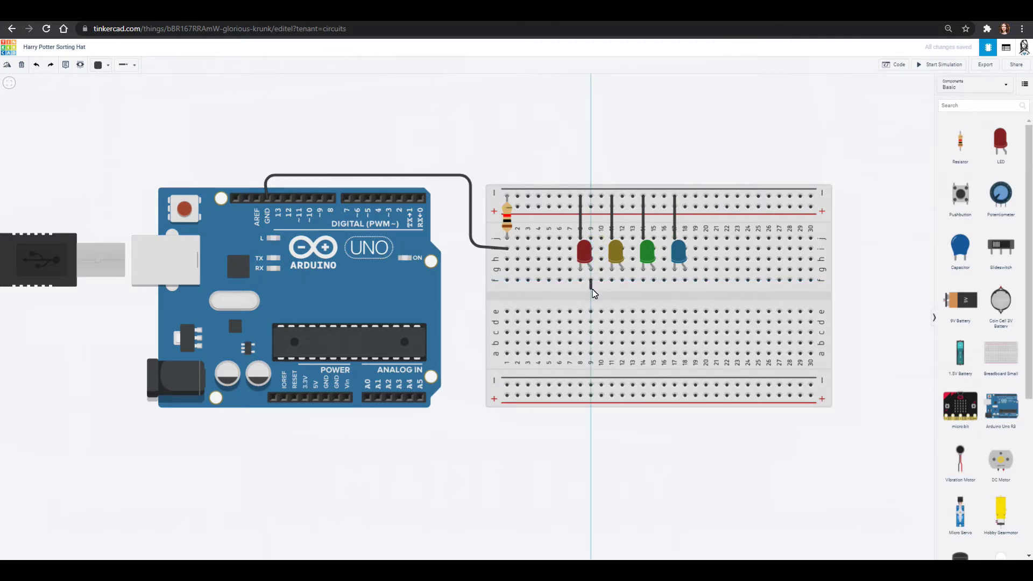
left_click(591, 290)
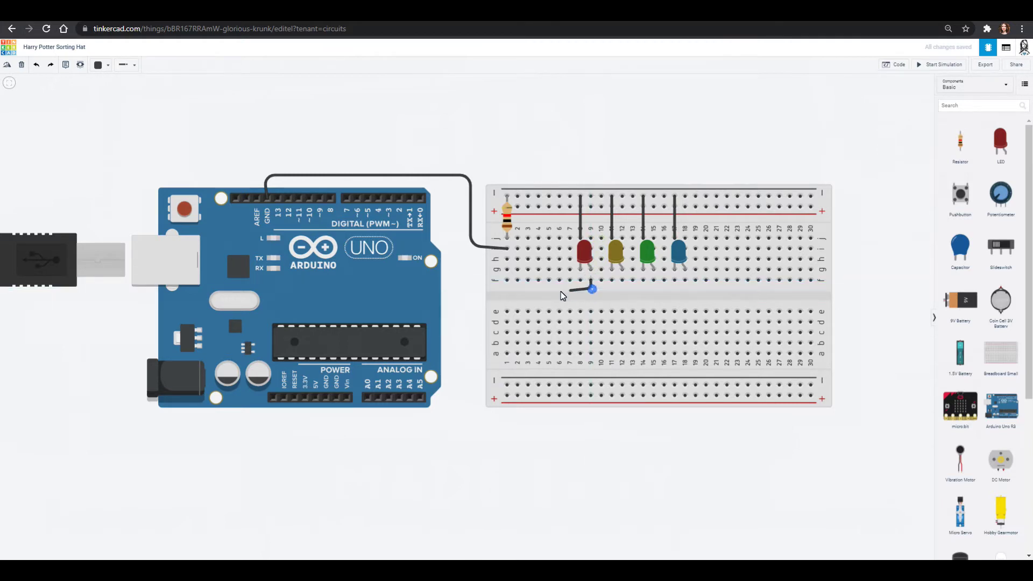
left_click(394, 290)
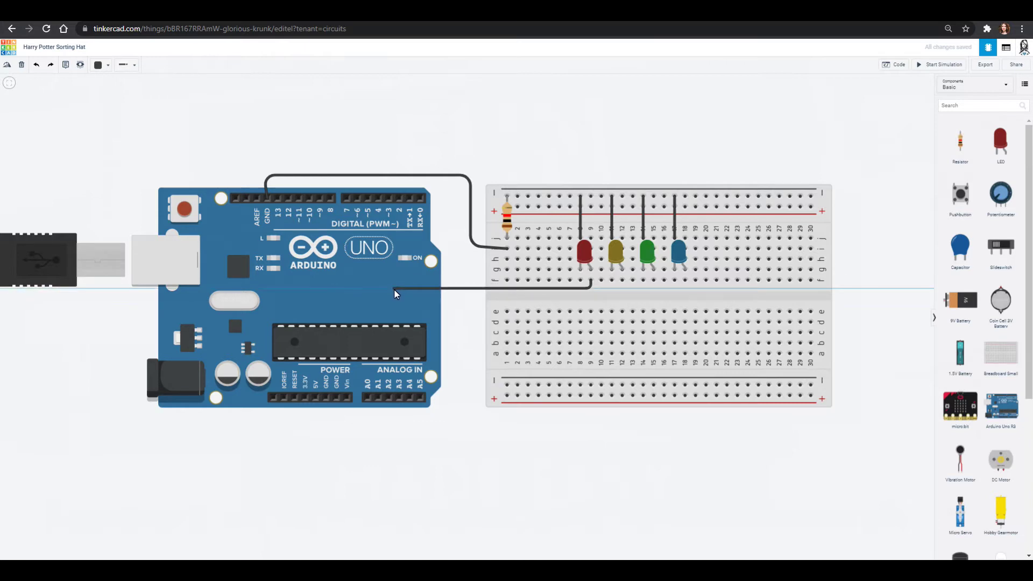
left_click(389, 198)
left_click_drag(396, 290, 390, 289)
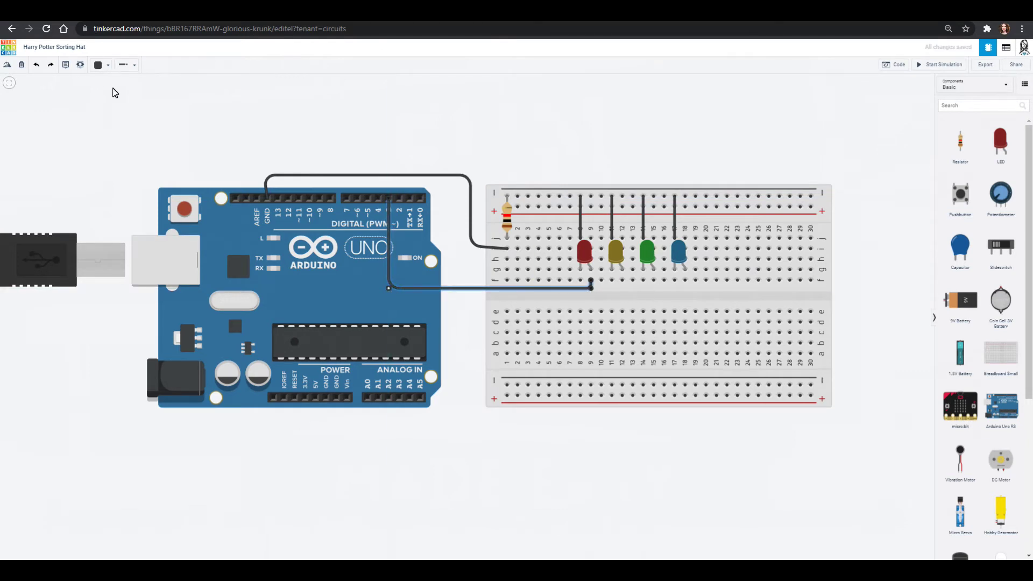
left_click(106, 66)
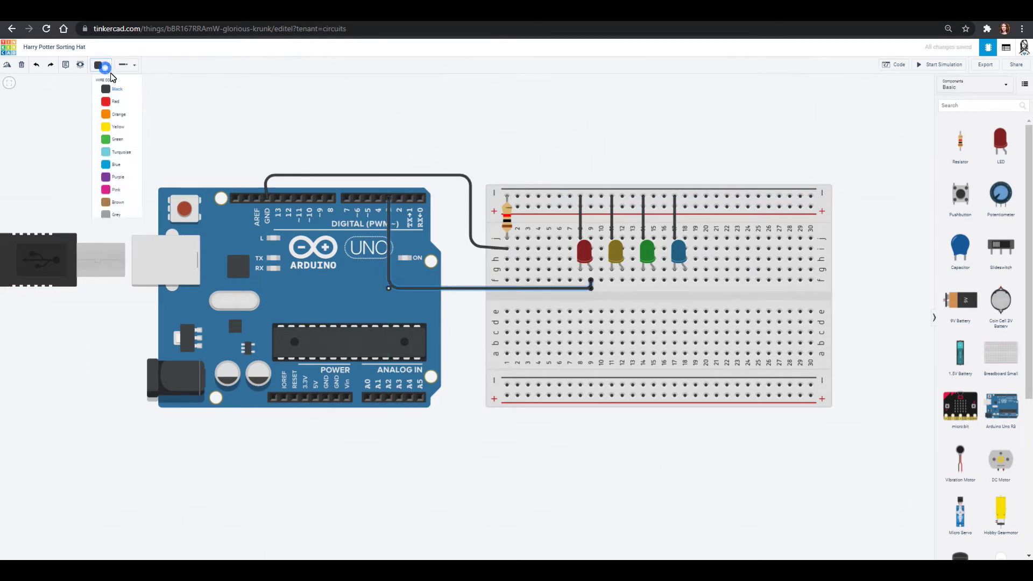
left_click(119, 190)
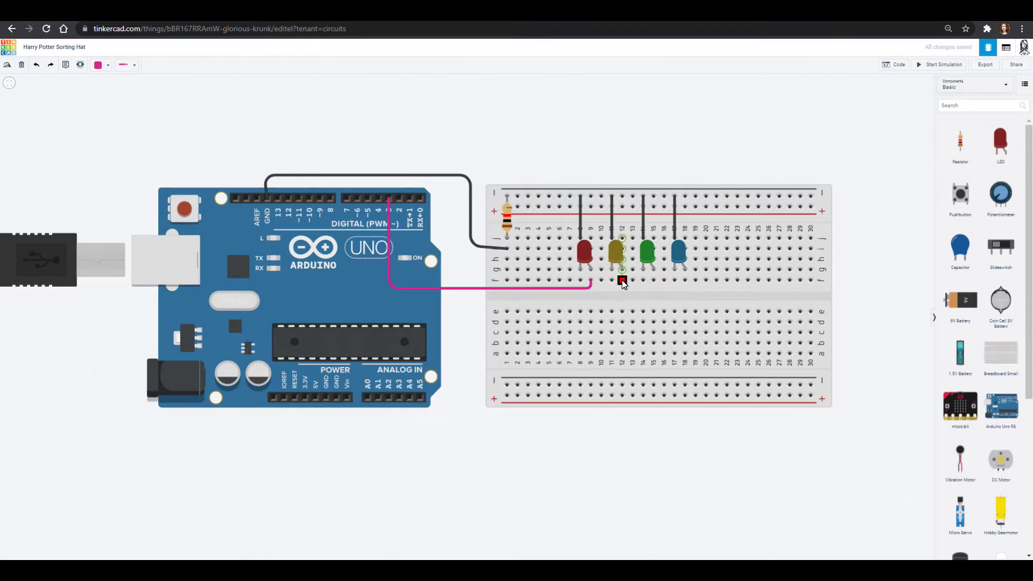
Step: Wire the yellow LED to digital pin 4 with a yellow wire
left_click(622, 280)
left_click(622, 291)
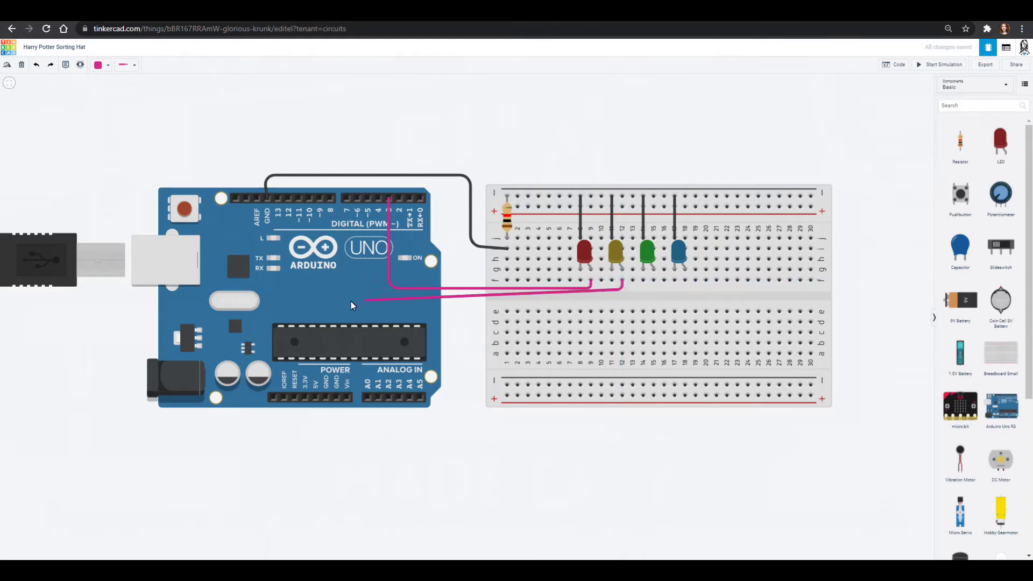
left_click(379, 199)
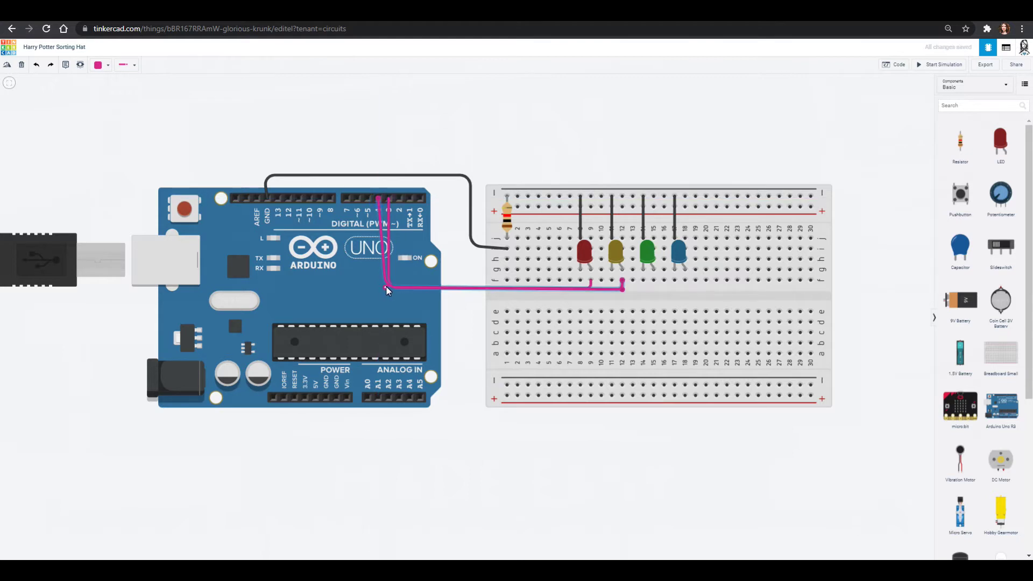
left_click_drag(386, 291, 380, 298)
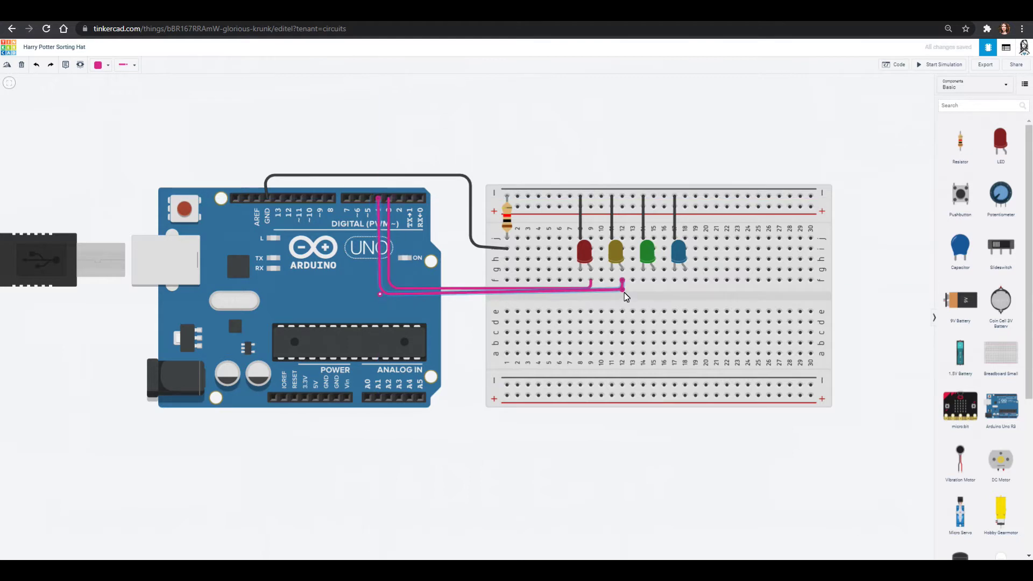
left_click_drag(623, 289, 623, 294)
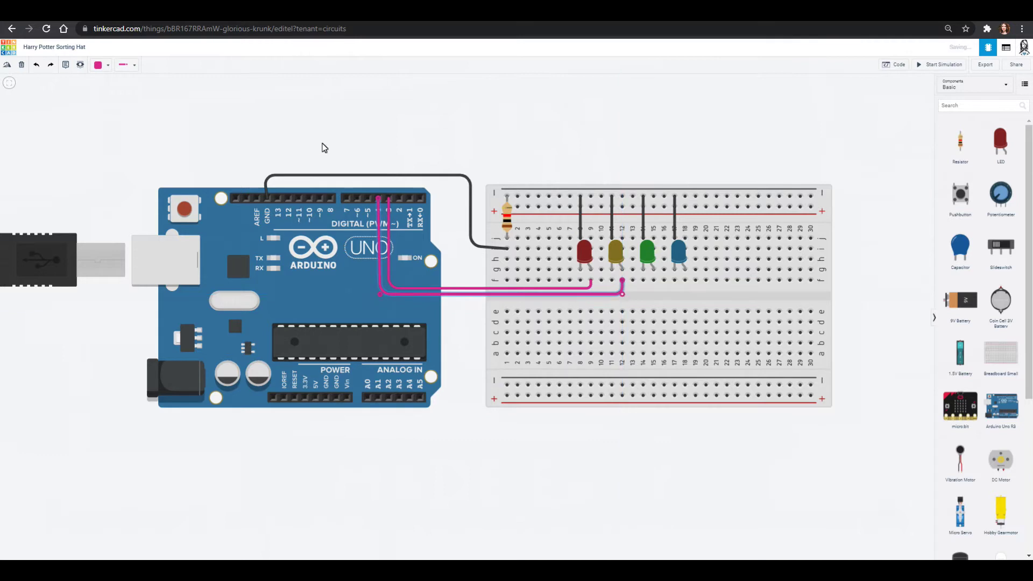
left_click(103, 65)
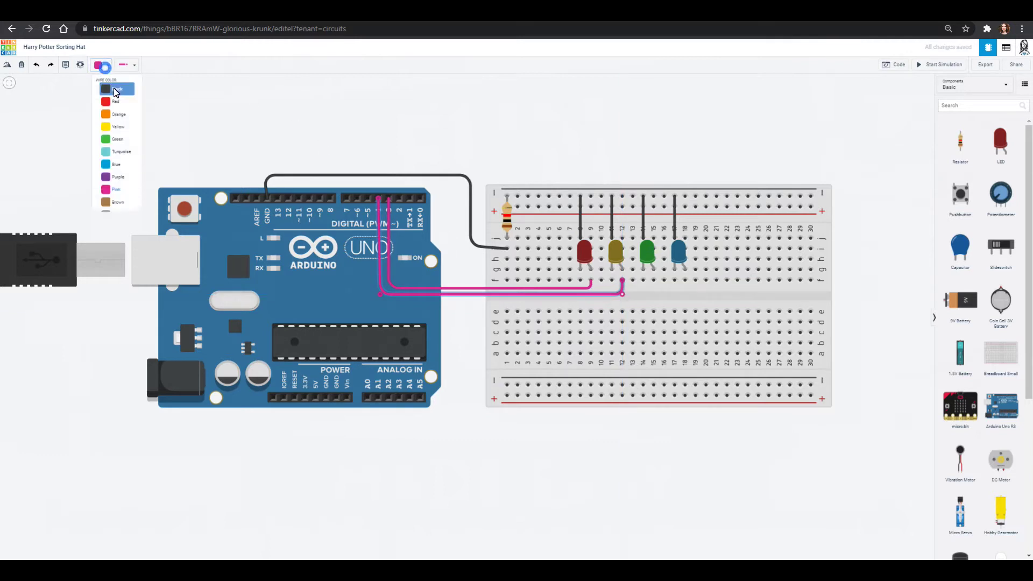
left_click(121, 129)
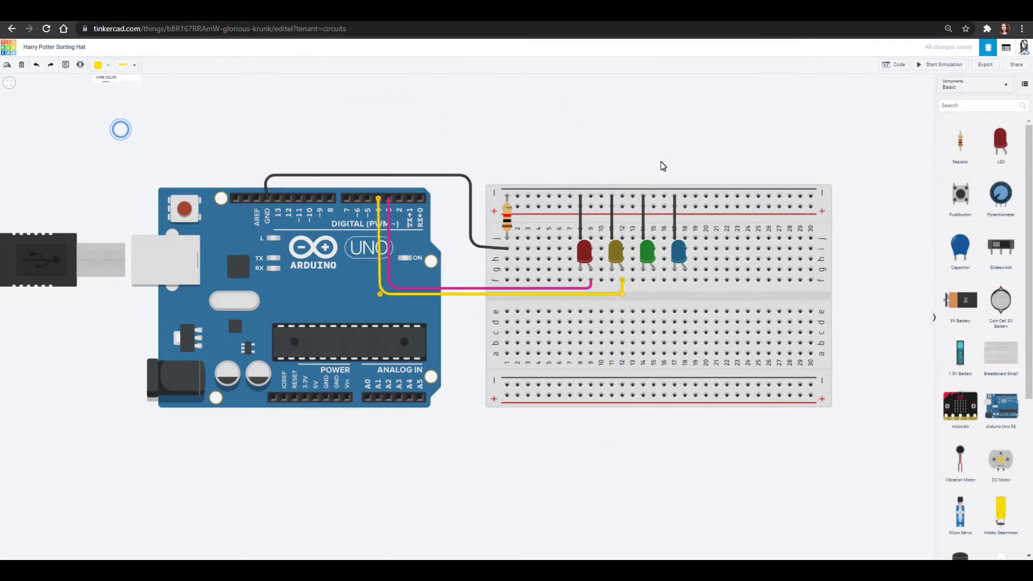
Step: Wire the green LED to digital pin 5 with a green wire
left_click(654, 282)
left_click(654, 298)
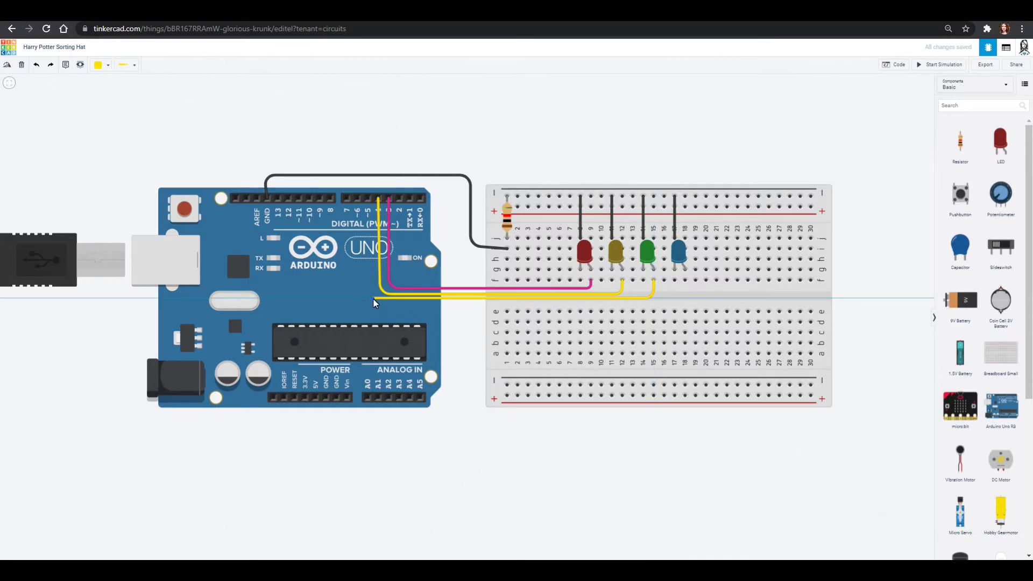
left_click(373, 298)
left_click(369, 197)
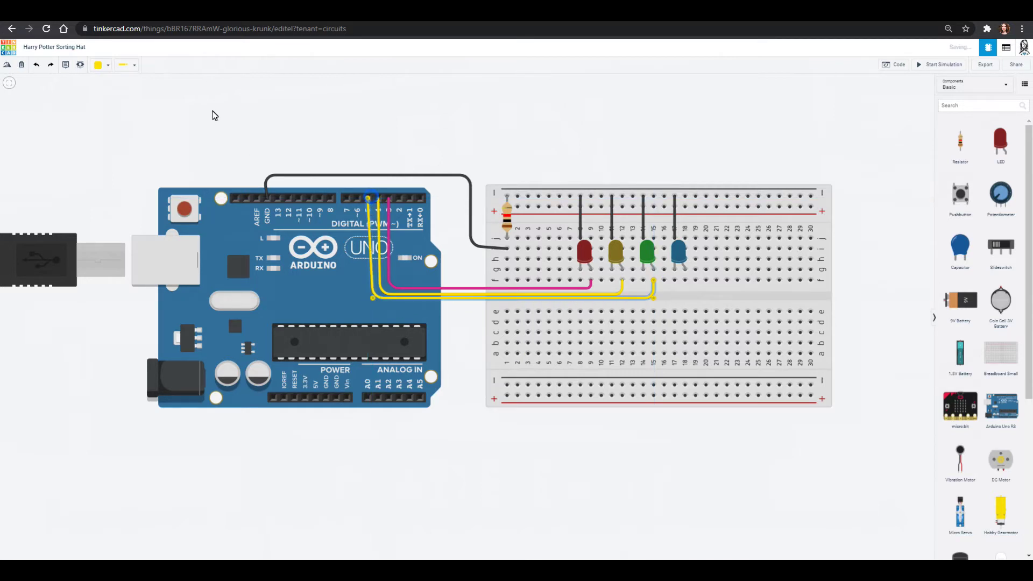
left_click(103, 65)
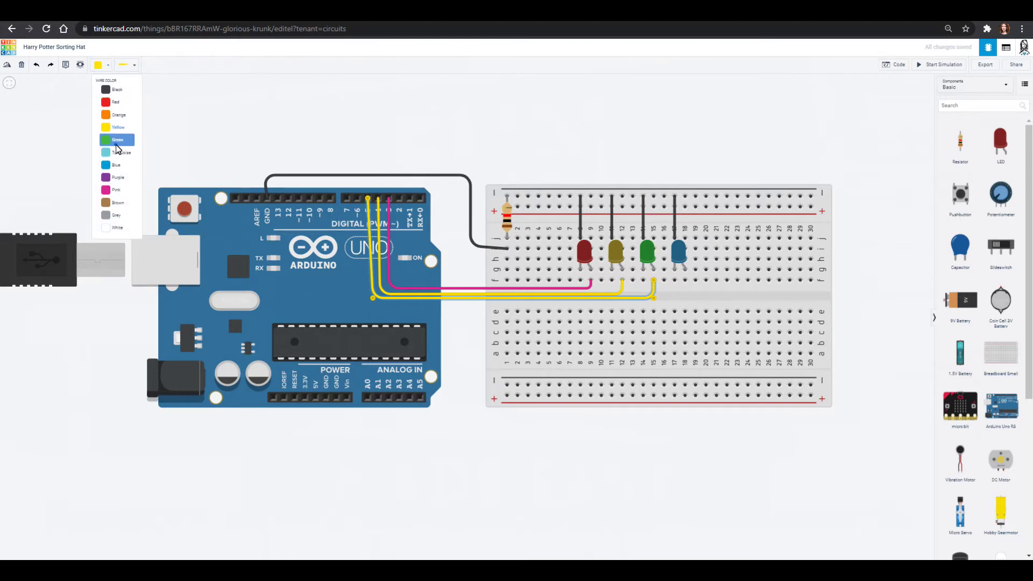
left_click(116, 143)
left_click(898, 145)
Step: Wire the blue LED to an Arduino digital pin with a blue wire
left_click(685, 279)
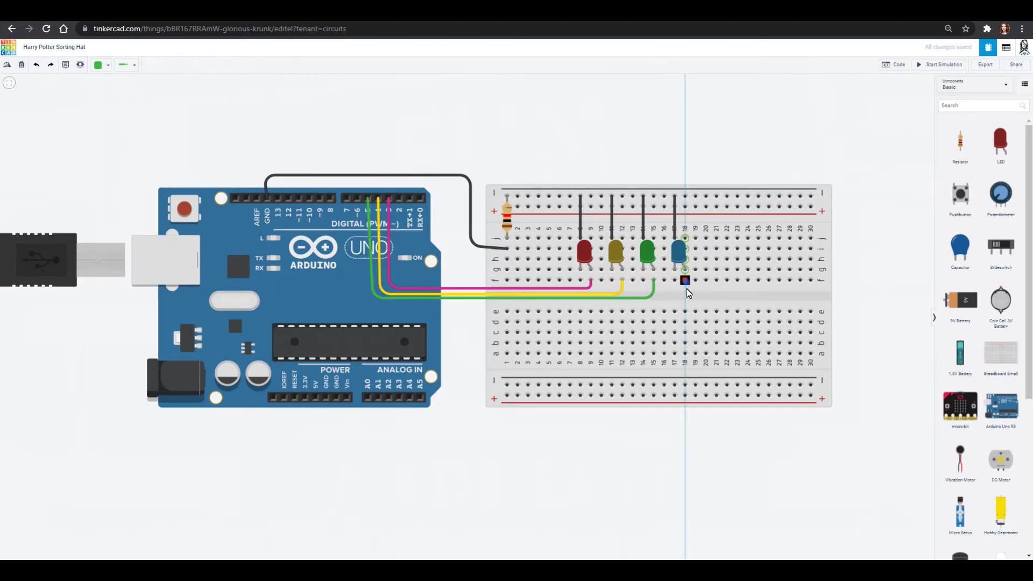
left_click(685, 304)
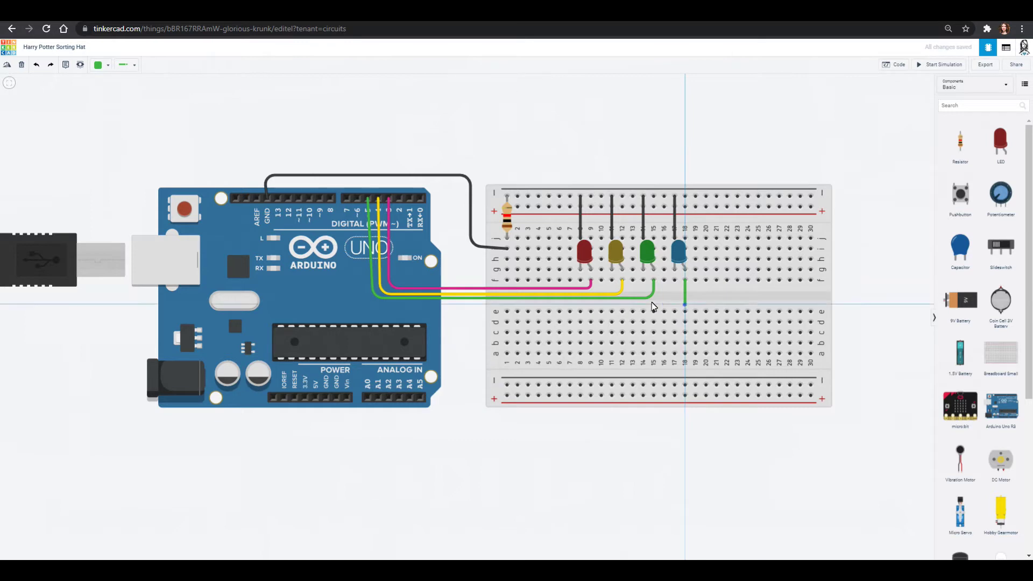
left_click(357, 303)
left_click(357, 198)
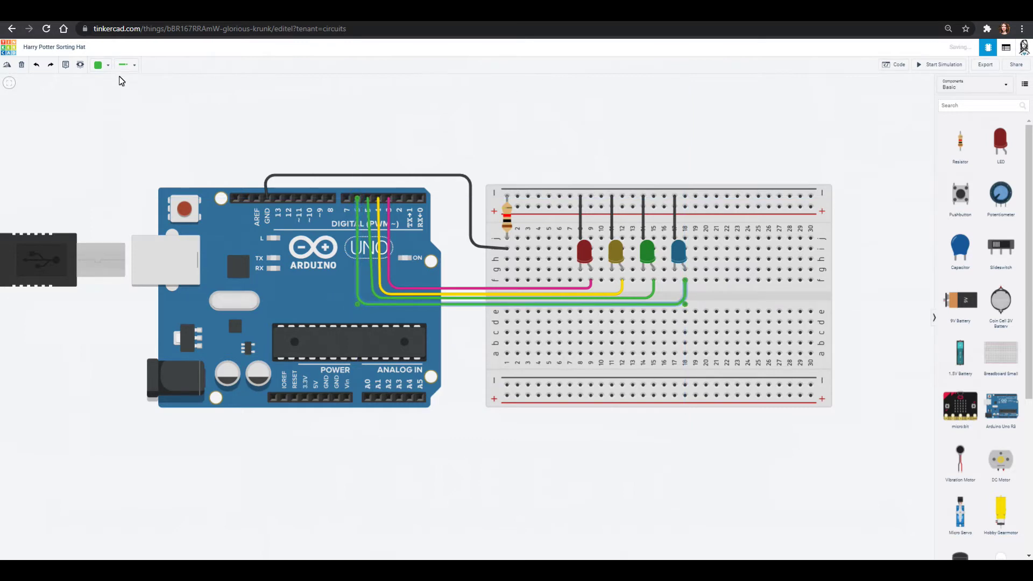
left_click(99, 64)
left_click(116, 161)
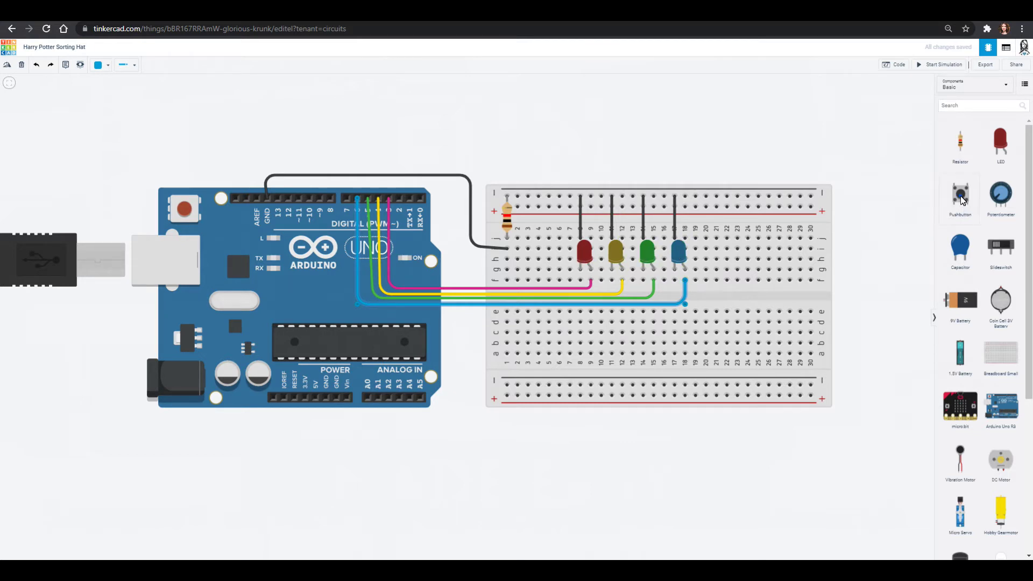
Step: Place a pushbutton right of the blue LED and seat it across the centre gap near column 25
left_click_drag(962, 200, 762, 297)
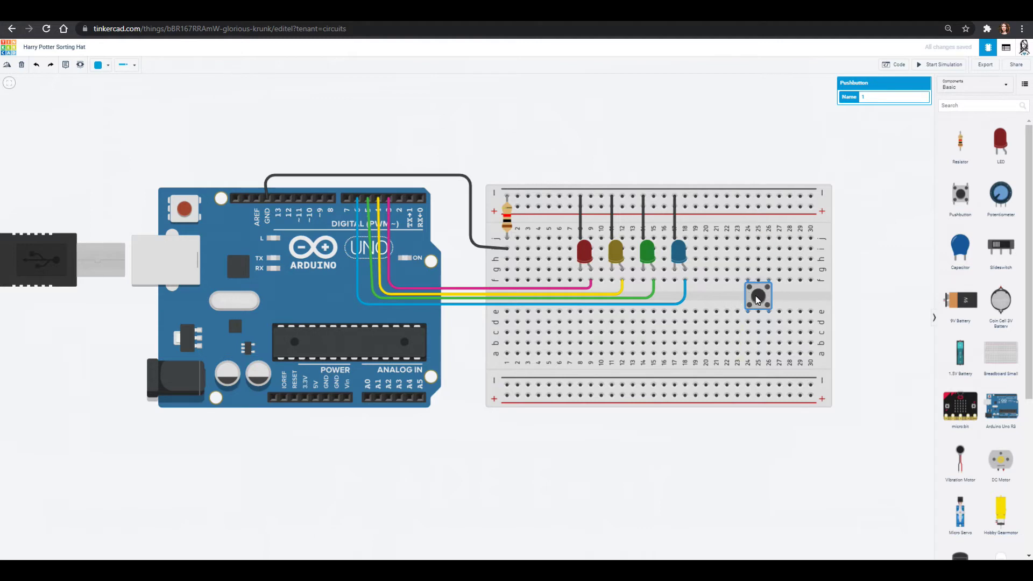
mouse_move(759, 284)
left_mouse_down()
mouse_move(762, 255)
mouse_move(764, 290)
left_mouse_up()
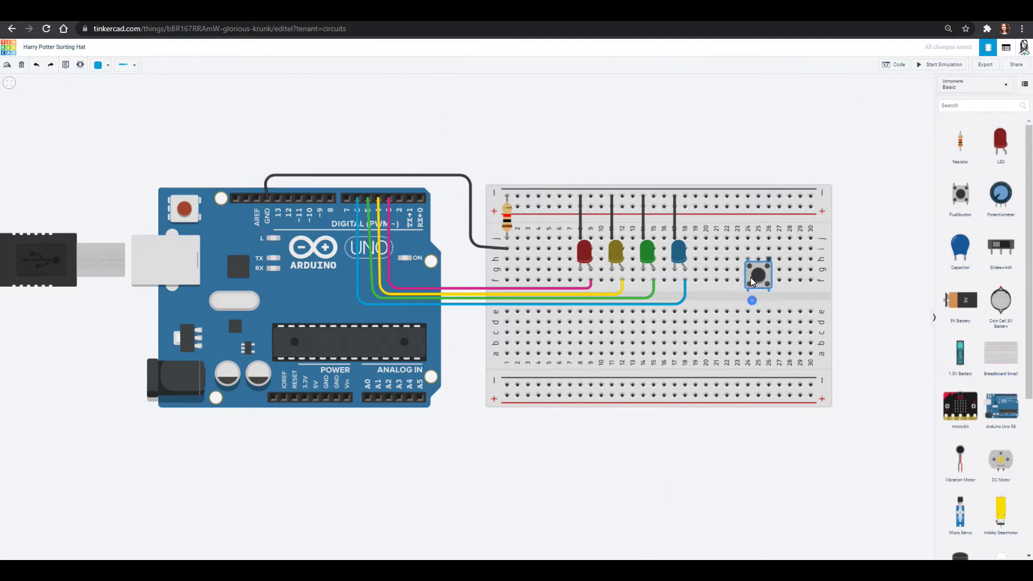
left_click_drag(752, 268, 751, 288)
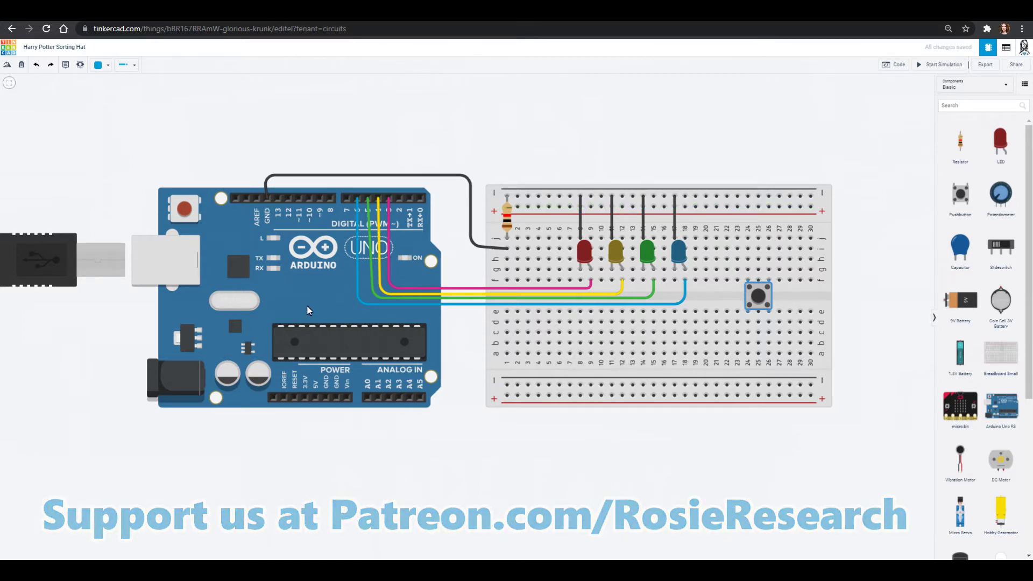
Step: Connect hole j26 to the top power rail with a black wire
left_click(768, 238)
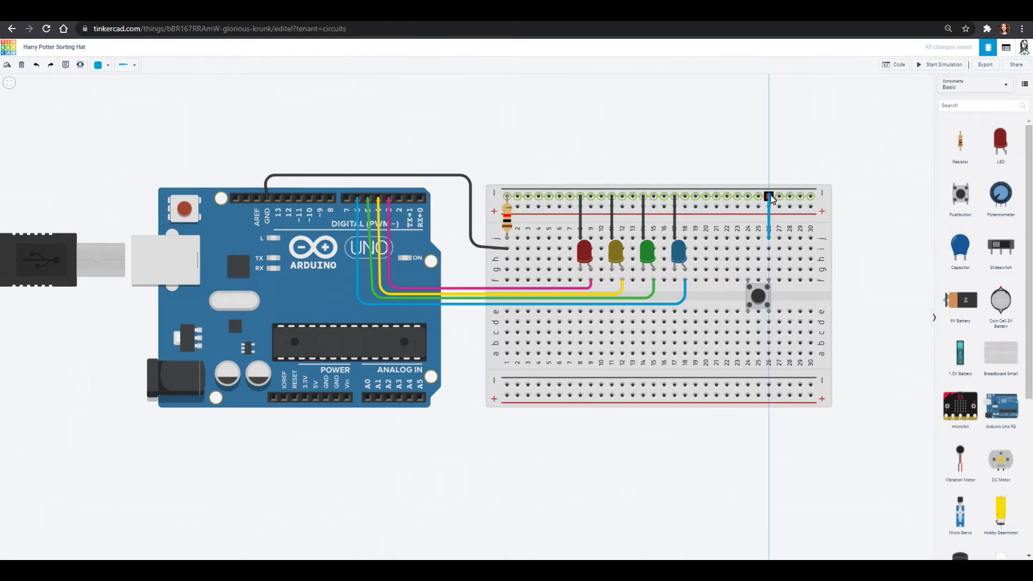
left_click(771, 194)
left_click(98, 64)
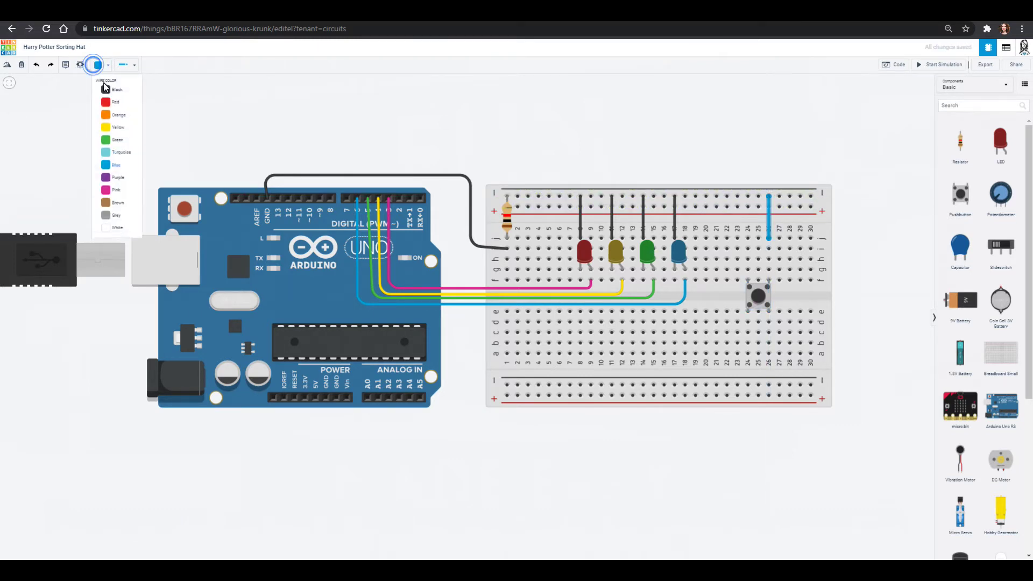
left_click(105, 93)
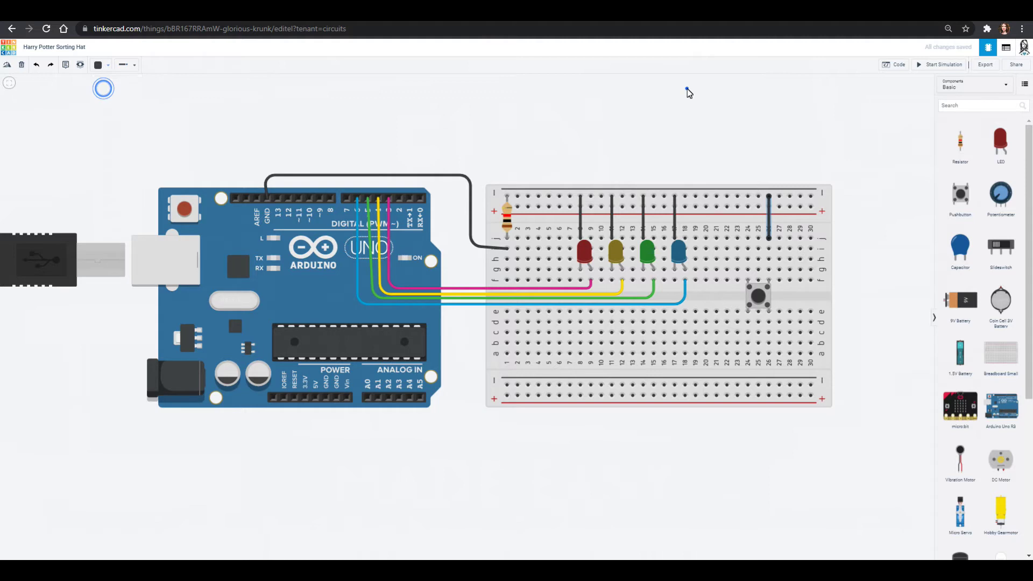
Step: Connect the top power rail to hole j24 with a red wire
left_click(748, 207)
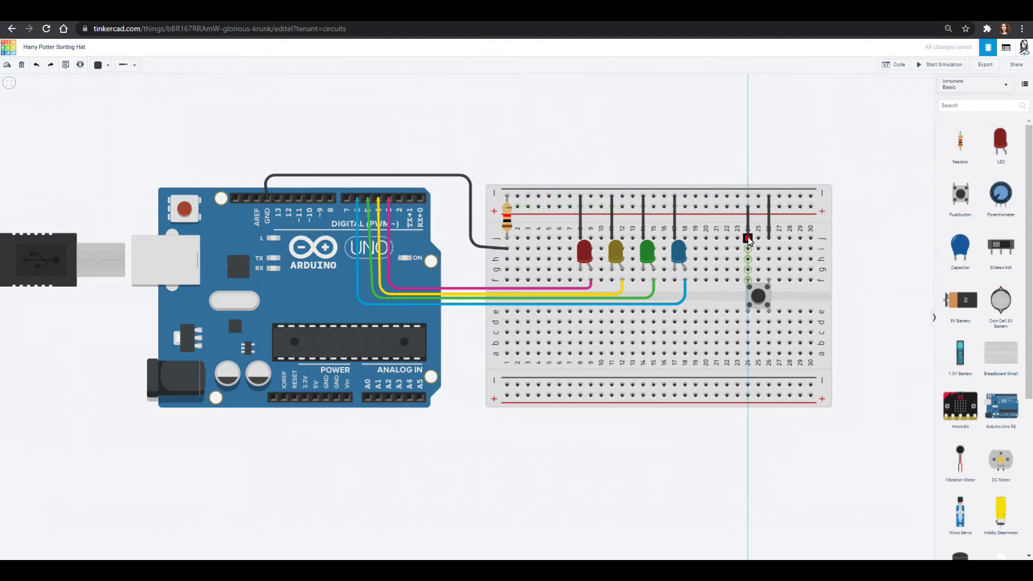
left_click(748, 239)
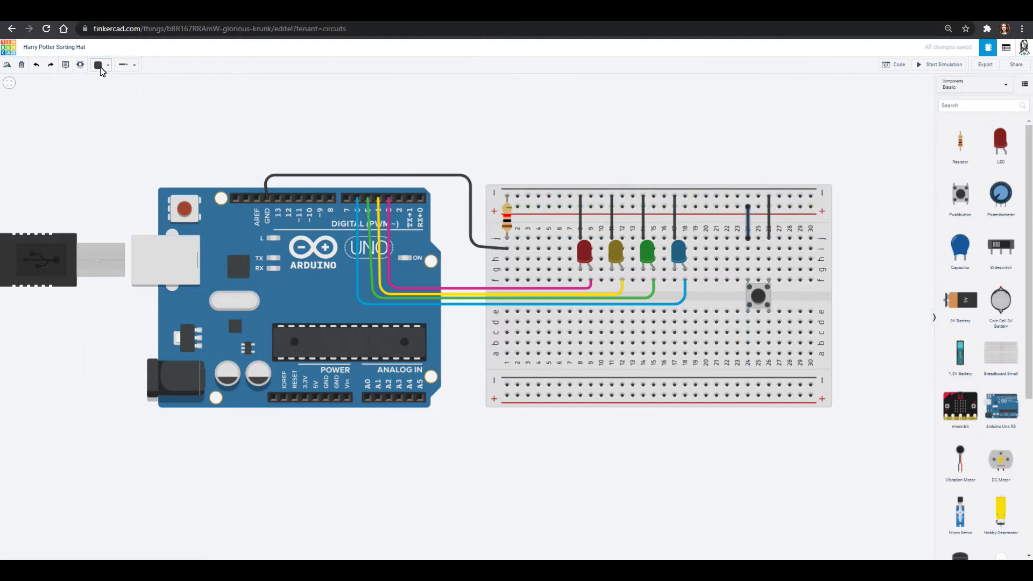
left_click(100, 65)
left_click(107, 101)
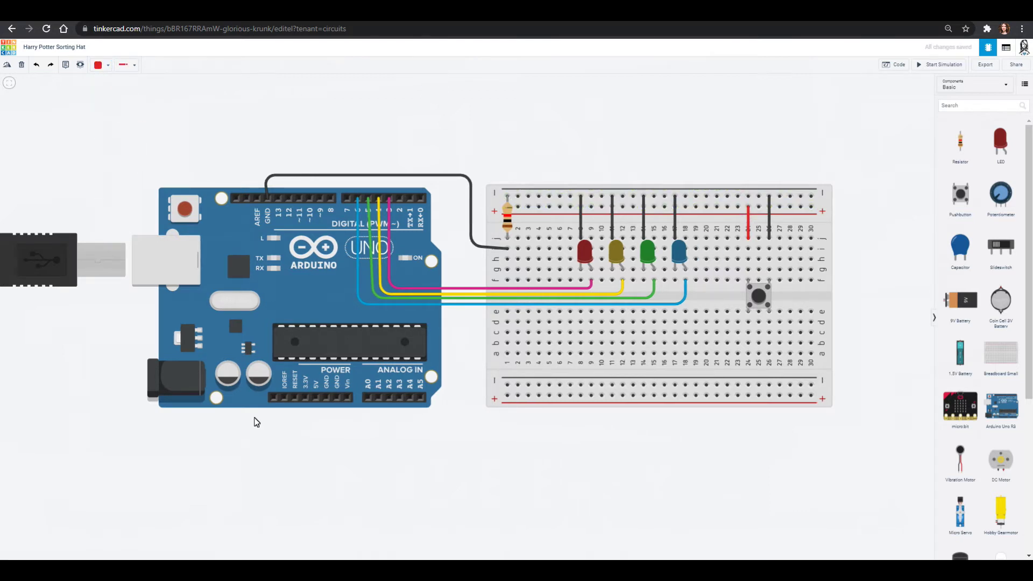
Step: Route a red wire from the Arduino 5V pin around the board's left side to the positive rail at column 2
left_click(316, 398)
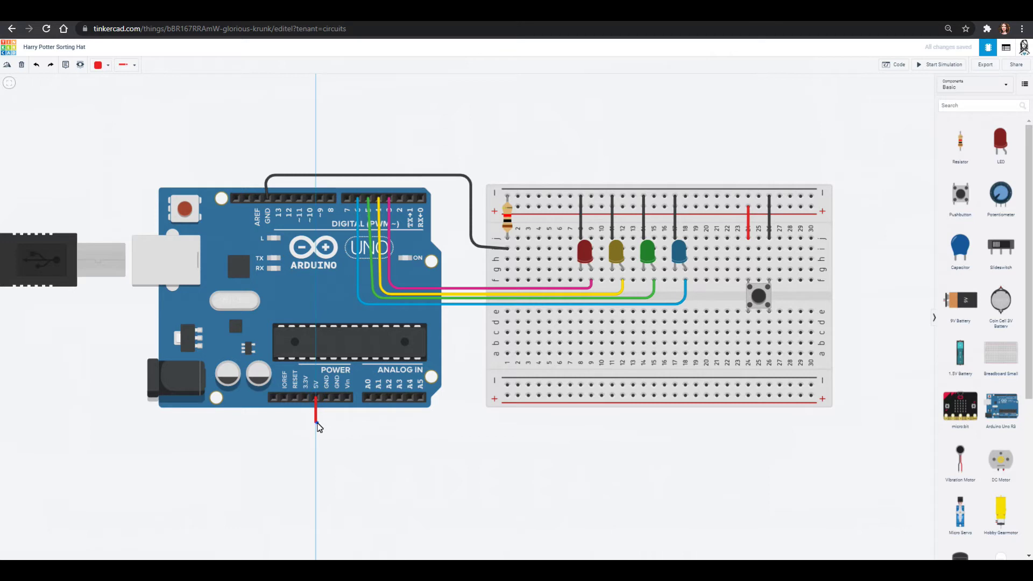
left_click(316, 423)
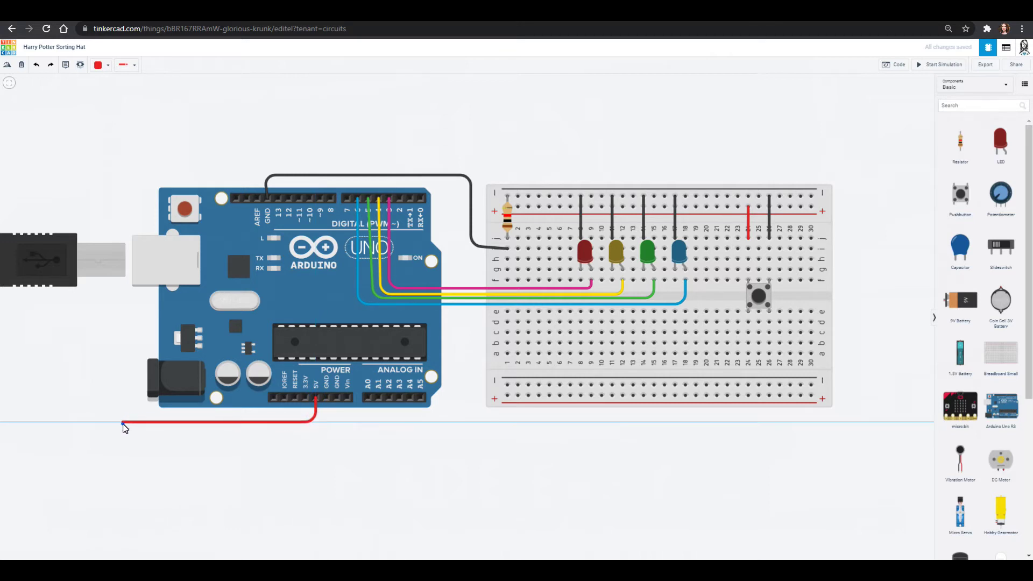
left_click(123, 422)
left_click(126, 160)
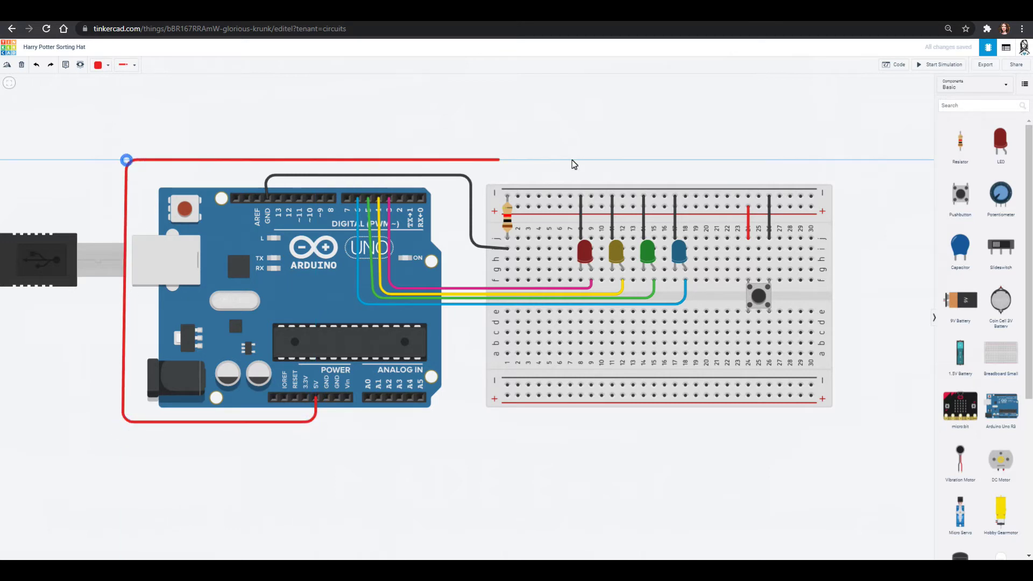
left_click(517, 162)
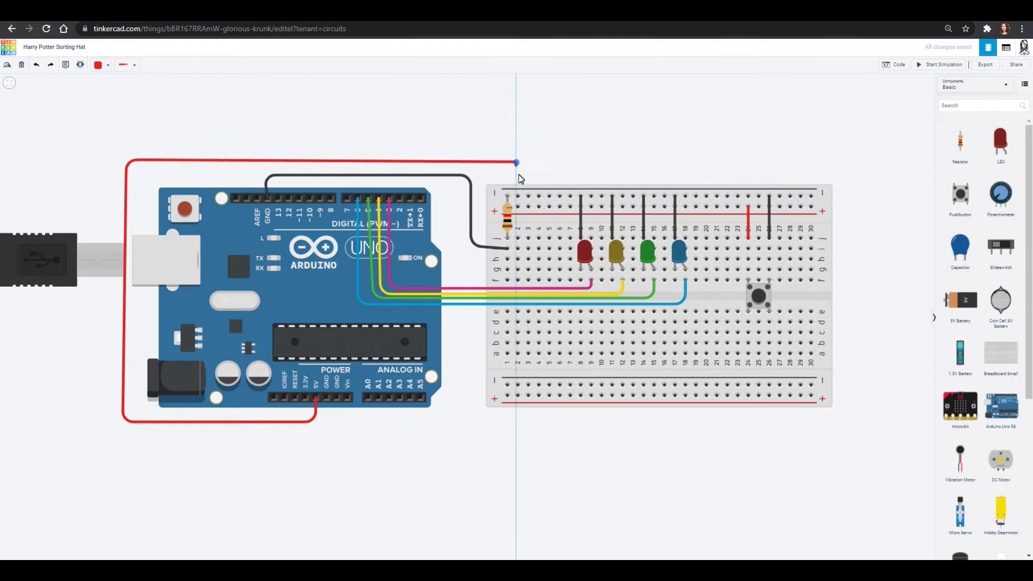
left_click(517, 206)
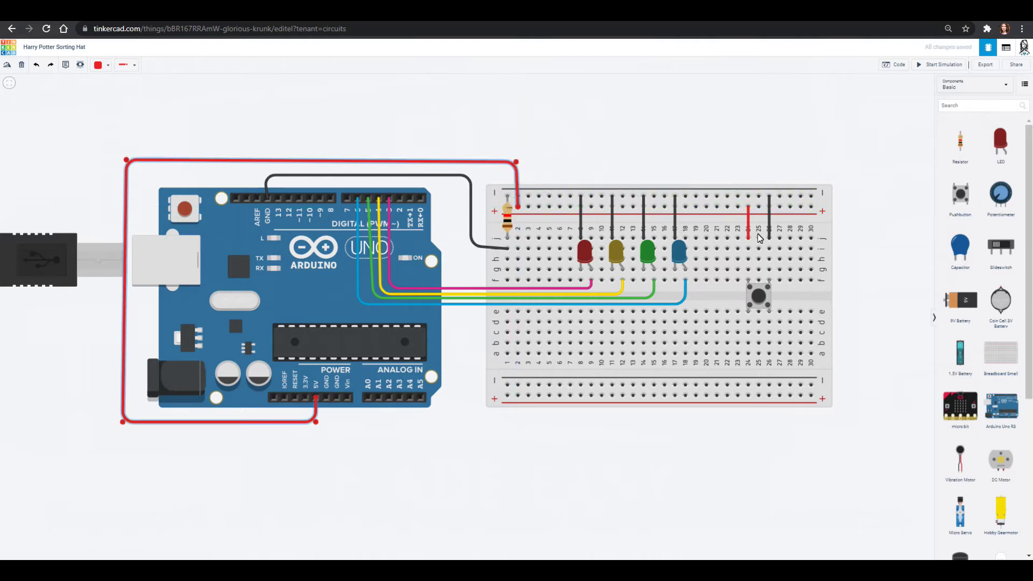
left_click(553, 102)
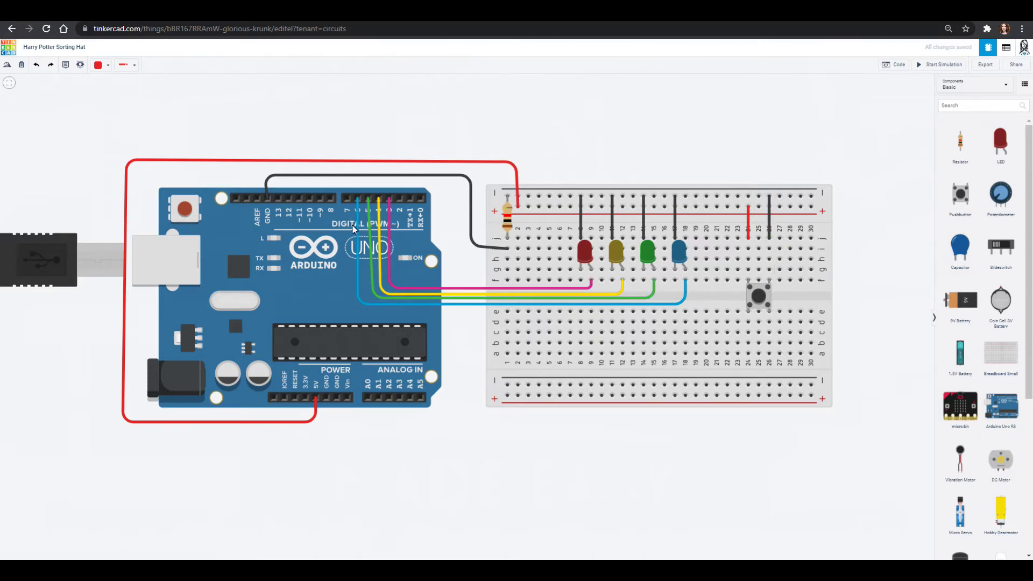
Step: Run a purple wire from an Arduino digital pin, bent below the board, to the pushbutton's lower leg
left_click(347, 198)
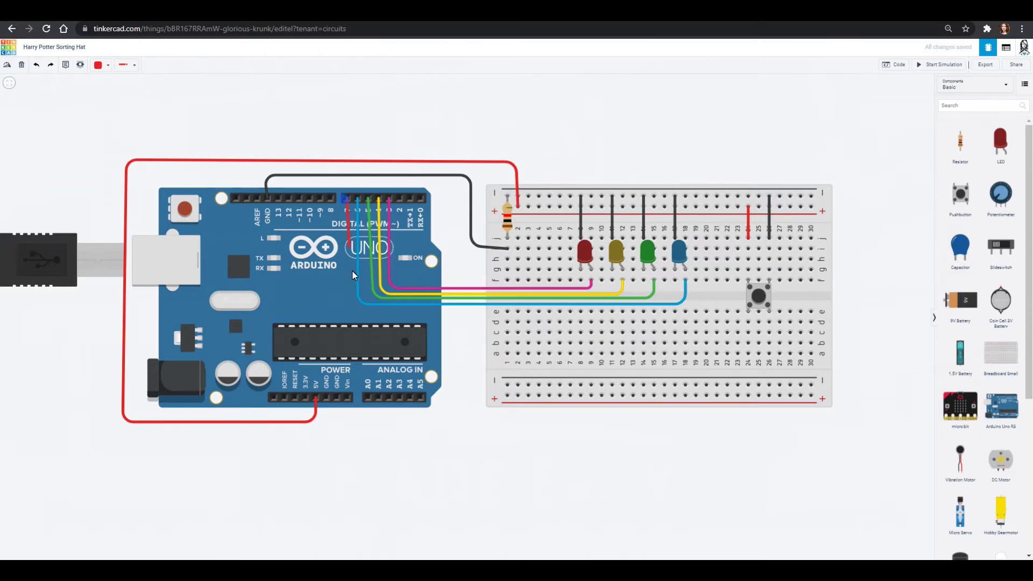
left_click(348, 311)
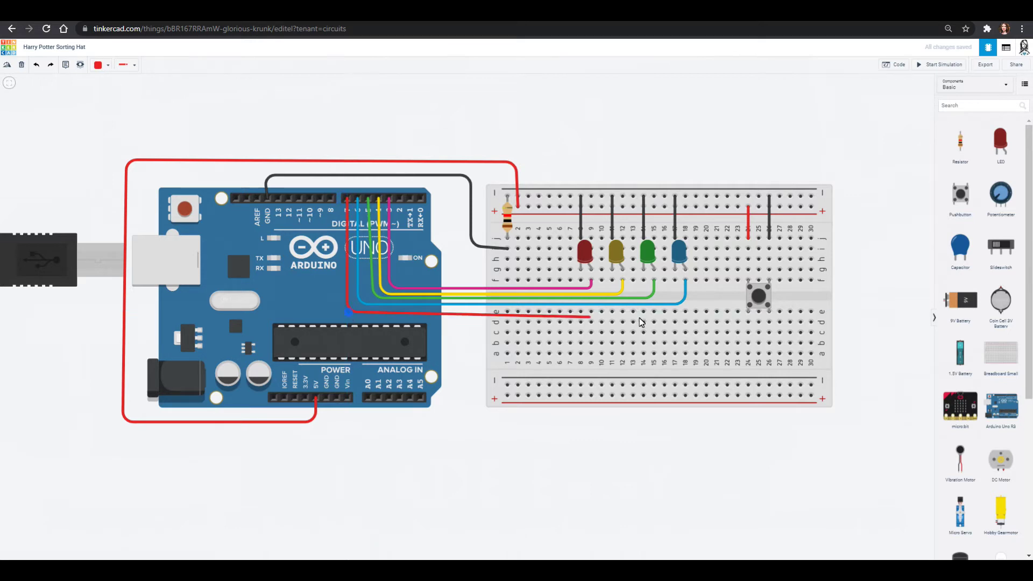
left_click(768, 317)
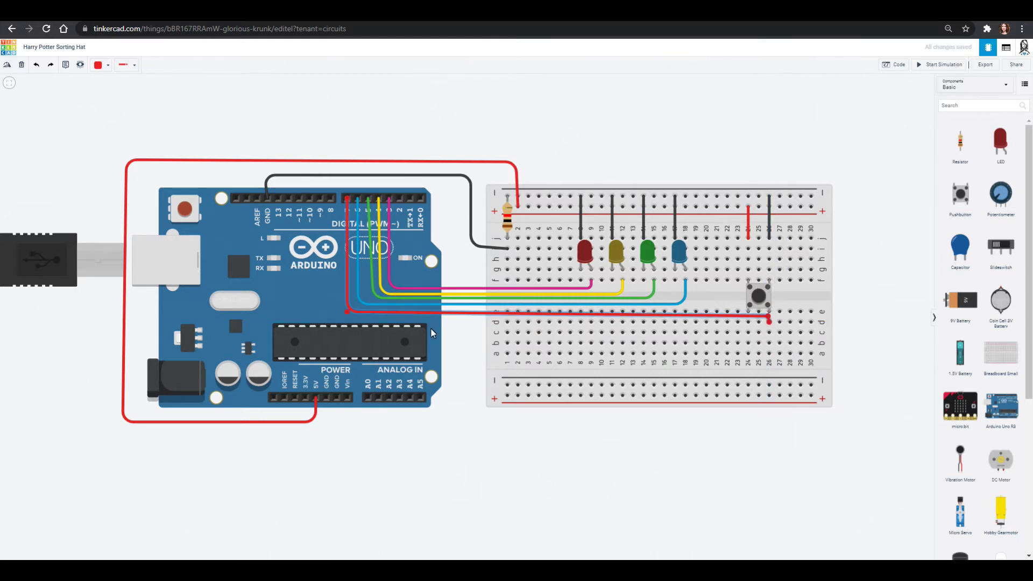
left_click(99, 64)
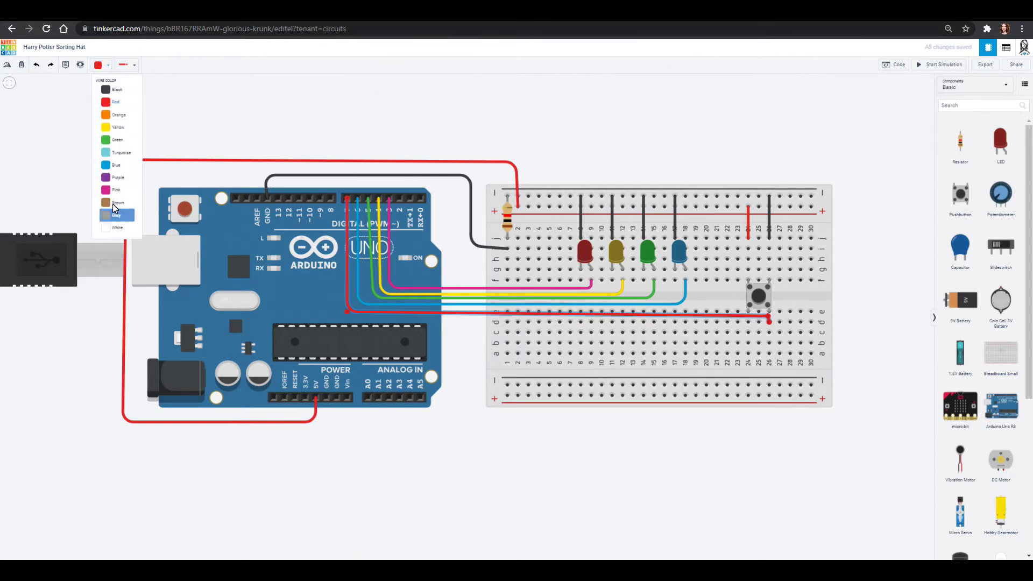
left_click(116, 178)
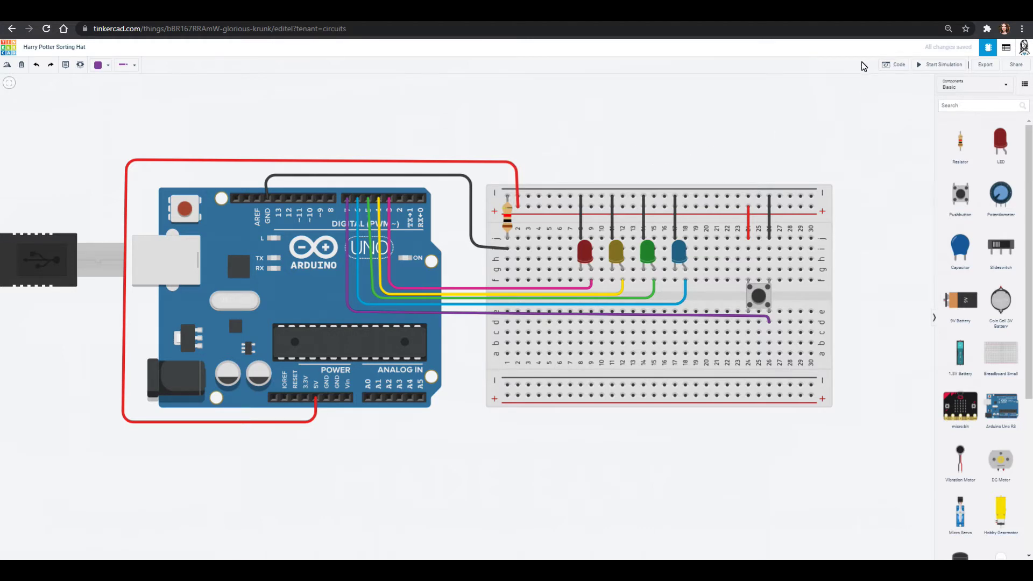
Step: Open the Code panel, widen it, delete the starter blocks, and pan to show the whole breadboard
left_click(900, 68)
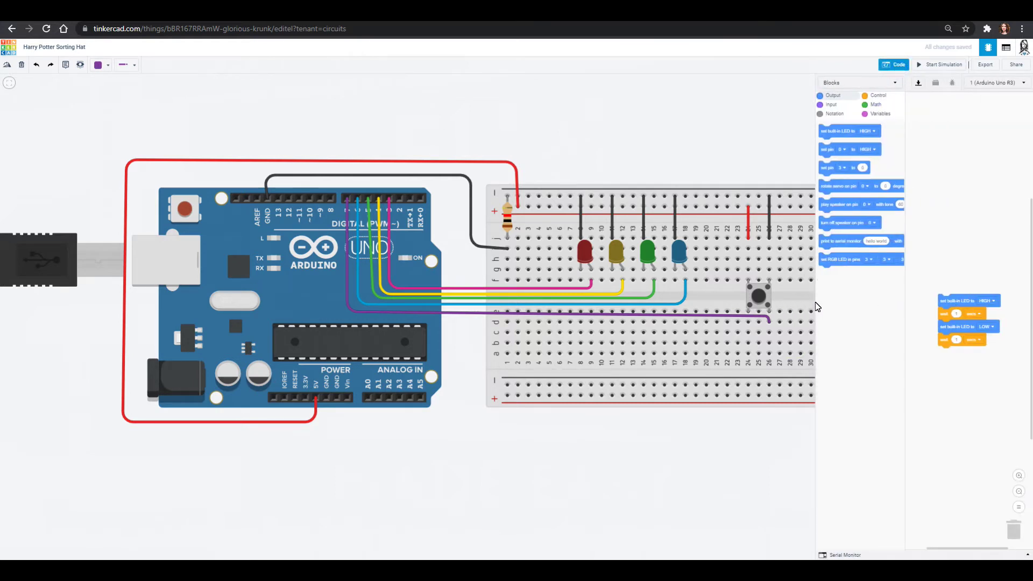
left_click_drag(818, 306, 541, 310)
left_click_drag(673, 300, 1014, 530)
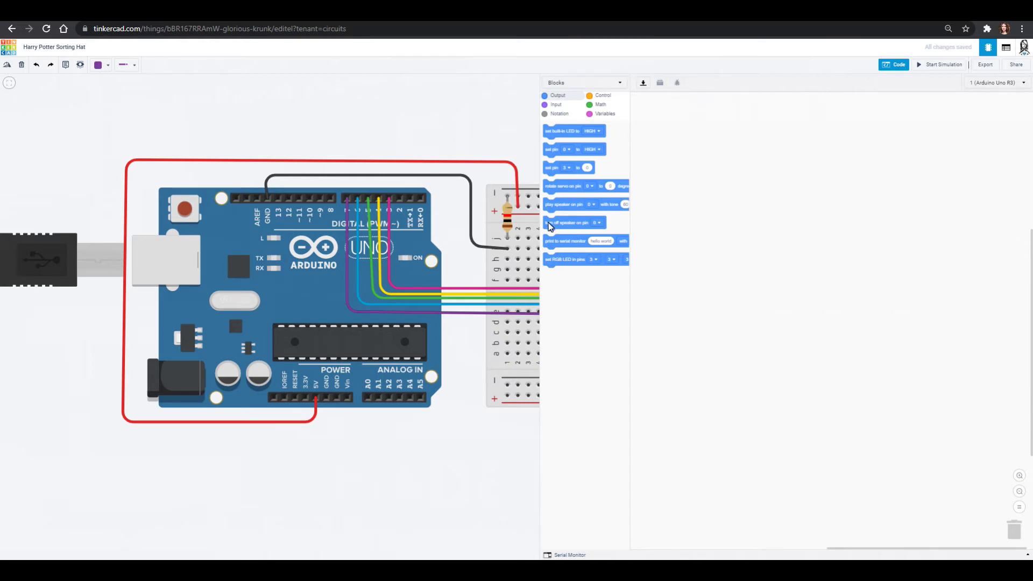
left_click_drag(440, 109, 148, 126)
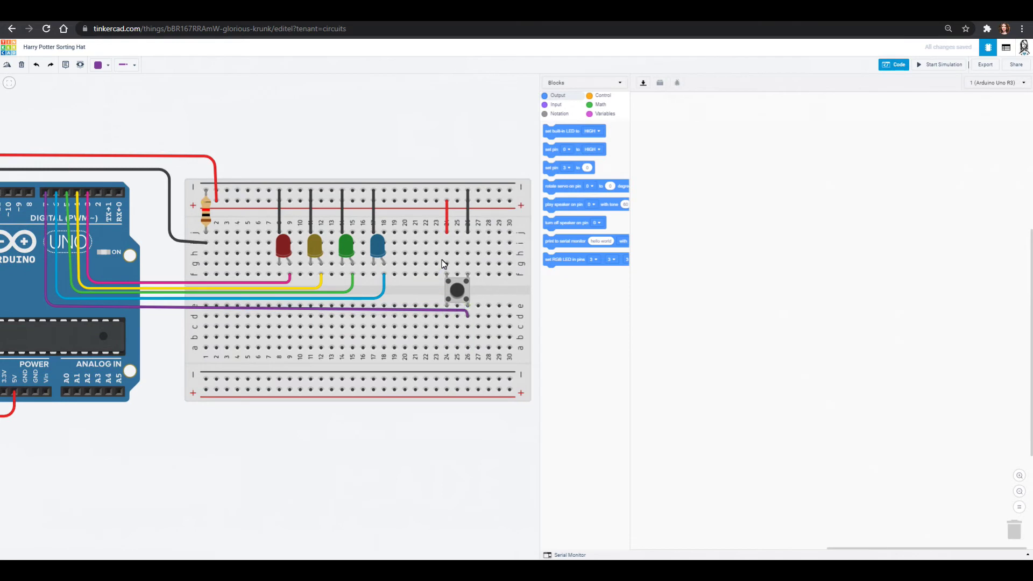
left_click(601, 97)
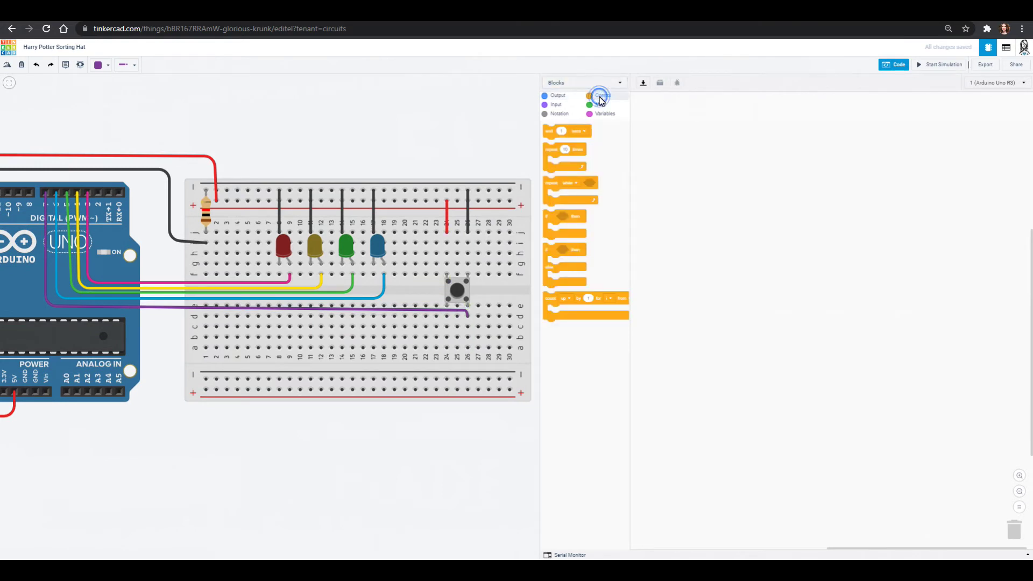
Step: Add an if-then block and a read digital pin block set to pin 7
left_click_drag(554, 216, 734, 166)
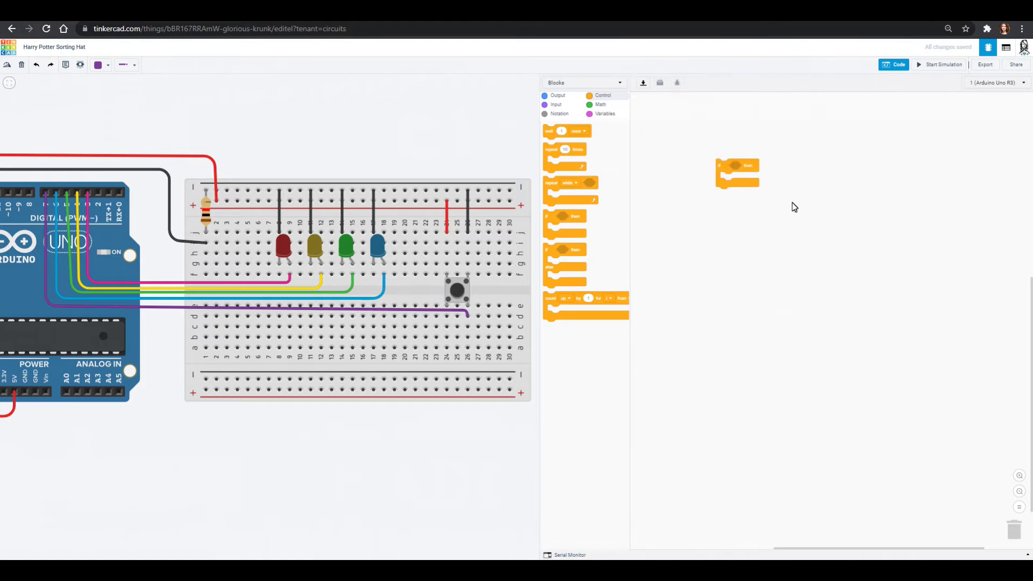
left_click(550, 106)
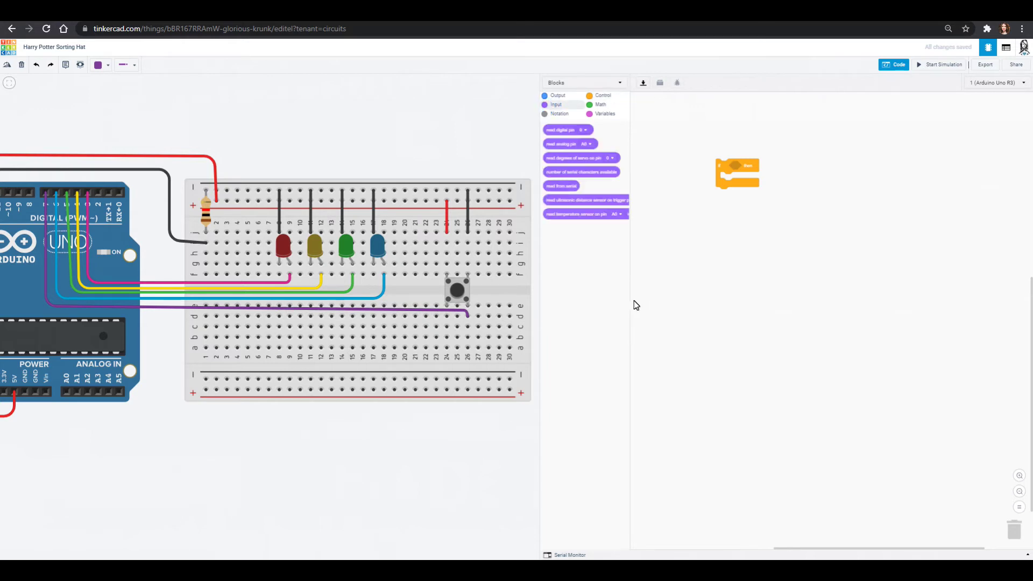
left_click(448, 311)
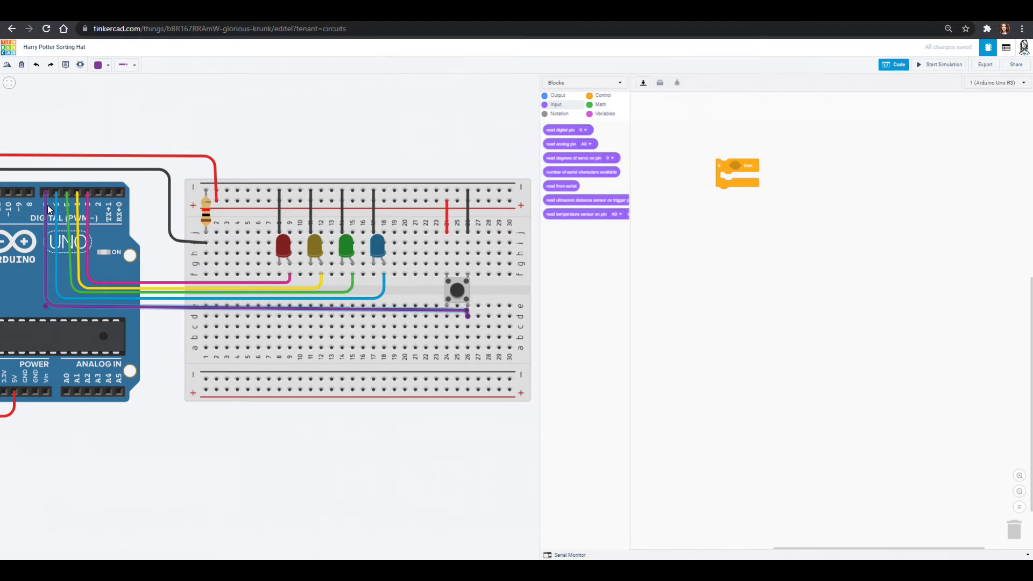
left_click_drag(566, 134, 683, 133)
left_click(699, 131)
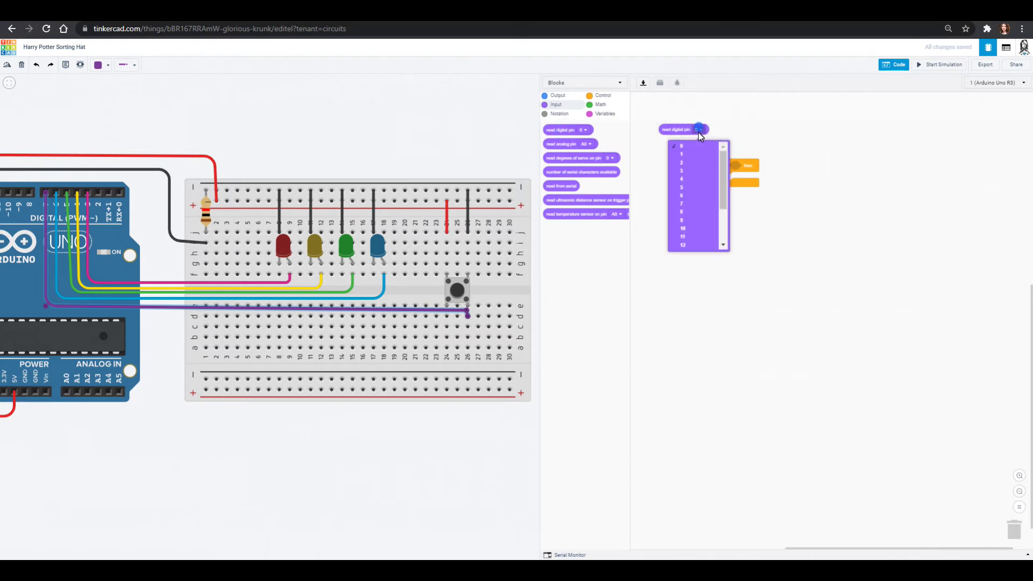
left_click(689, 200)
left_click(737, 132)
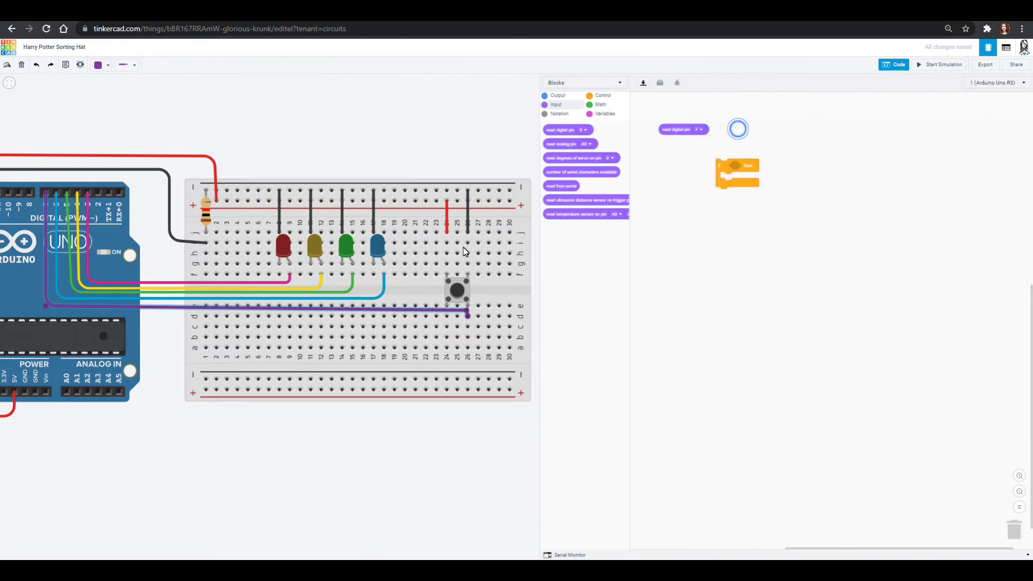
Step: Build a pin 7 = HIGH comparison and snap it into the if condition
left_click(599, 105)
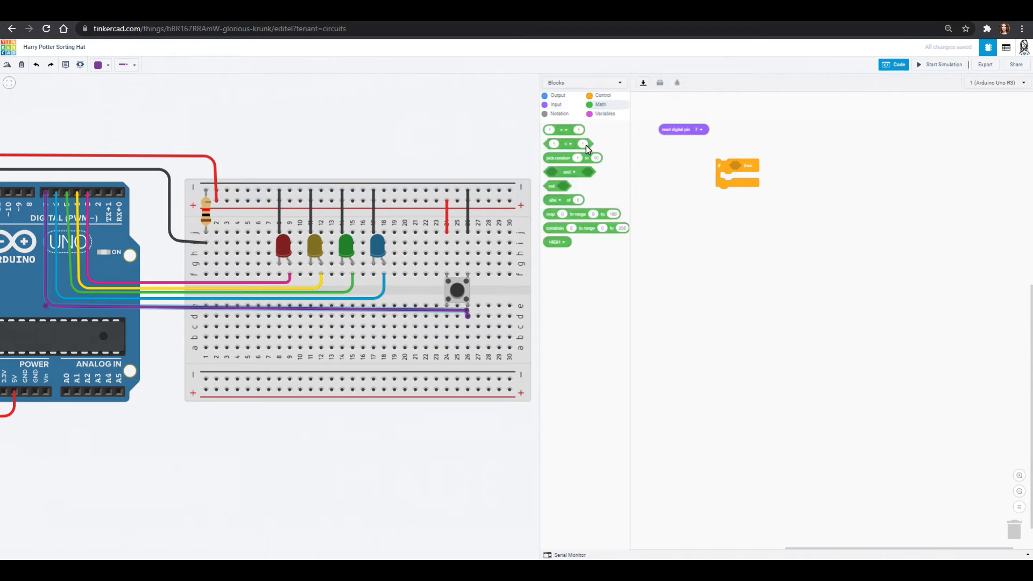
left_click_drag(584, 148, 780, 132)
left_click(765, 130)
left_click(761, 162)
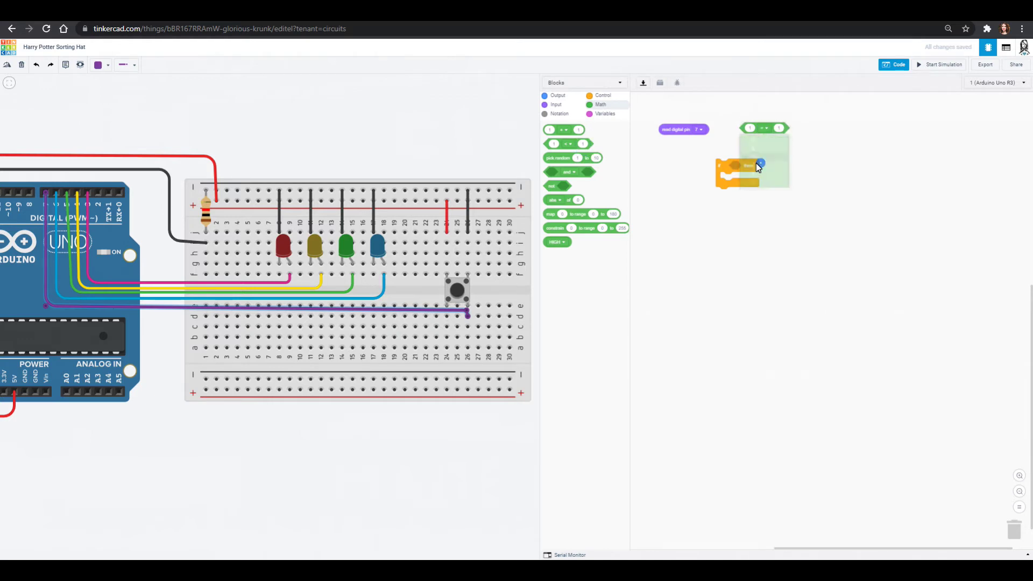
left_click_drag(669, 130, 756, 129)
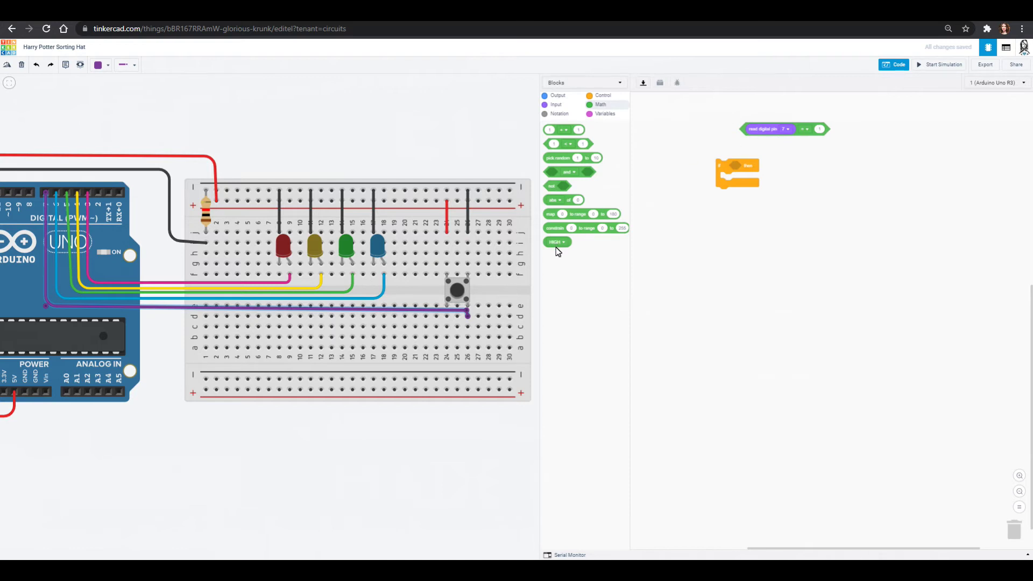
left_click_drag(558, 249, 817, 190)
left_click_drag(746, 129, 738, 161)
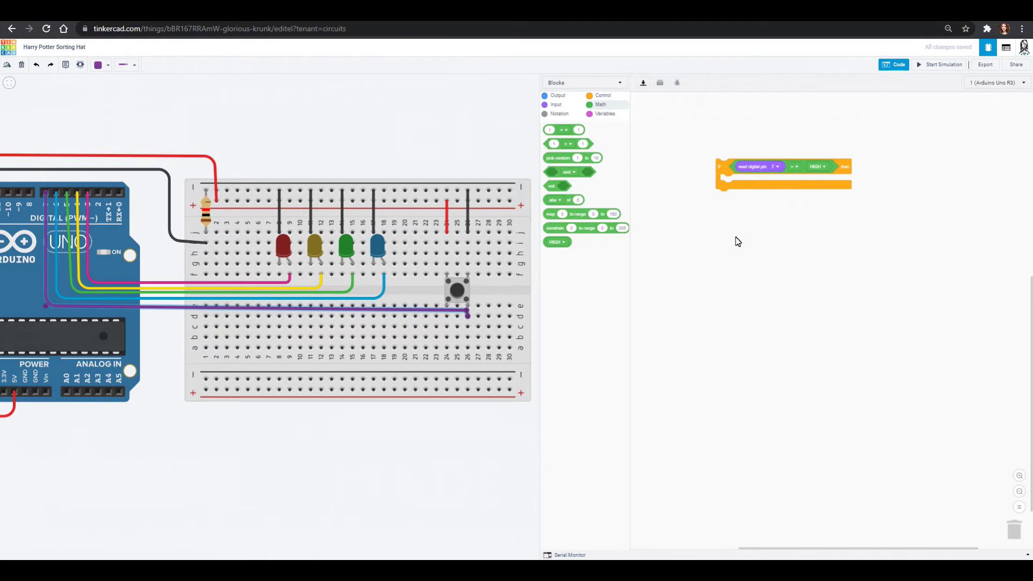
left_click(604, 115)
Step: Create variable 'house', set it to 0 above the pin 7 if and to random 1–4 inside
left_click(572, 130)
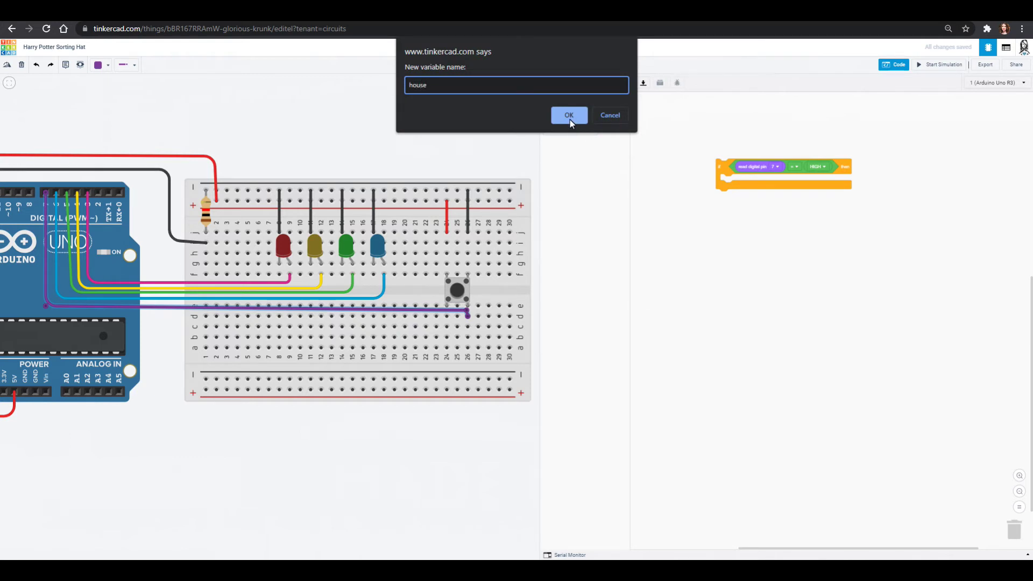
left_click(569, 115)
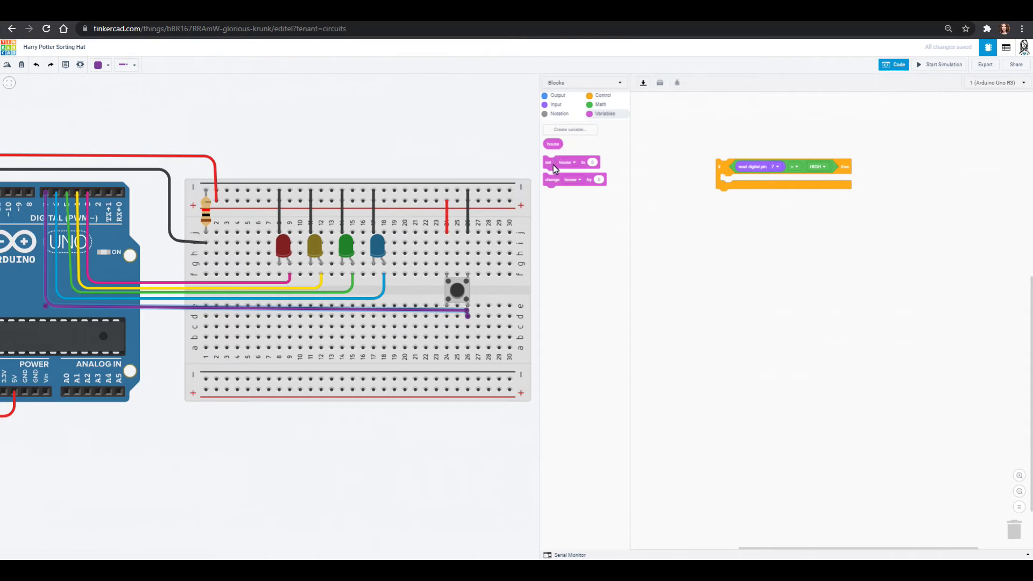
left_click_drag(553, 165, 708, 186)
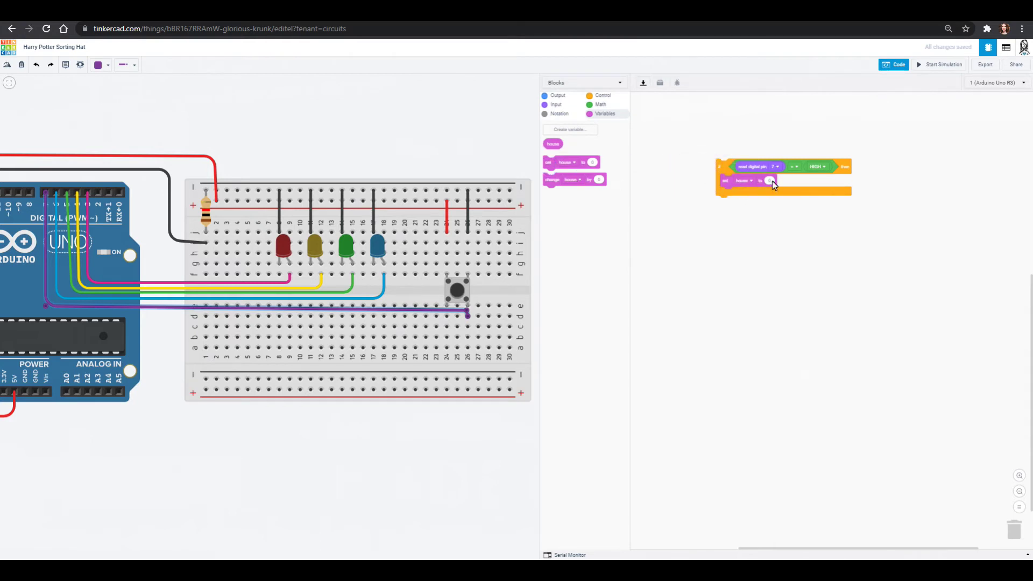
left_click(610, 106)
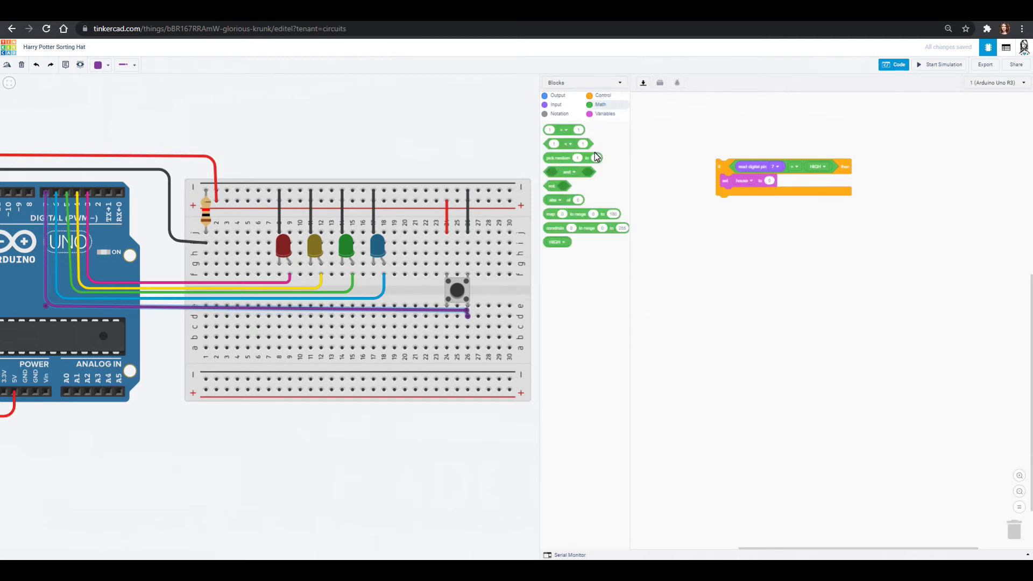
left_click_drag(563, 159, 789, 185)
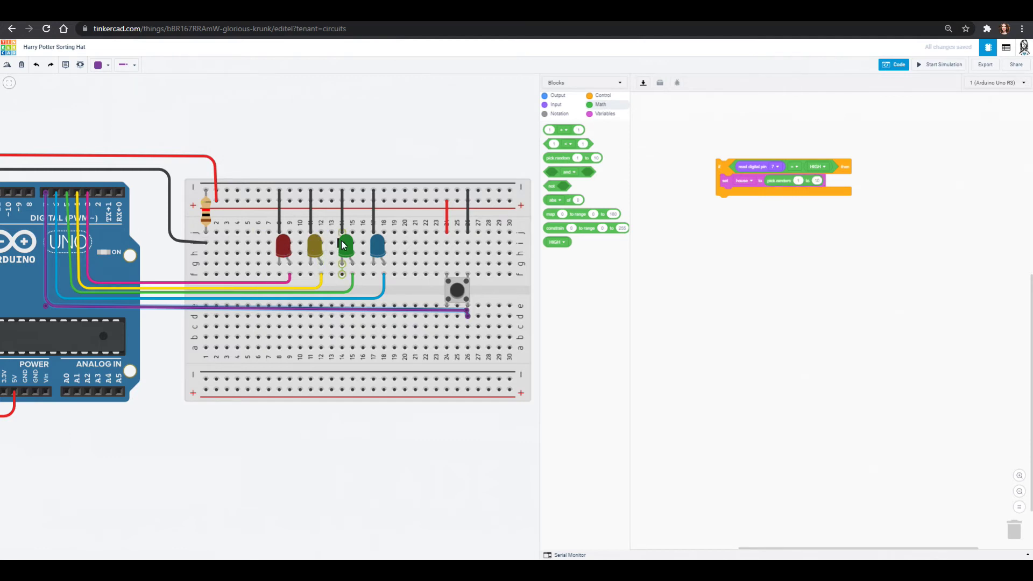
left_click(815, 181)
type("4")
left_click(598, 115)
left_click_drag(549, 162, 726, 156)
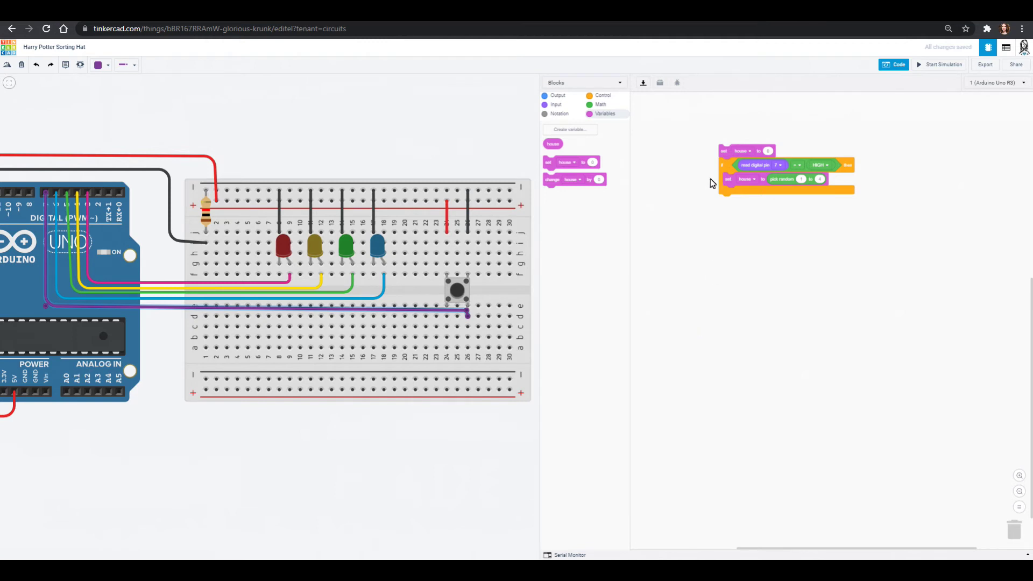
Step: Add a repeat loop set to 4 times inside the if block
left_click(599, 97)
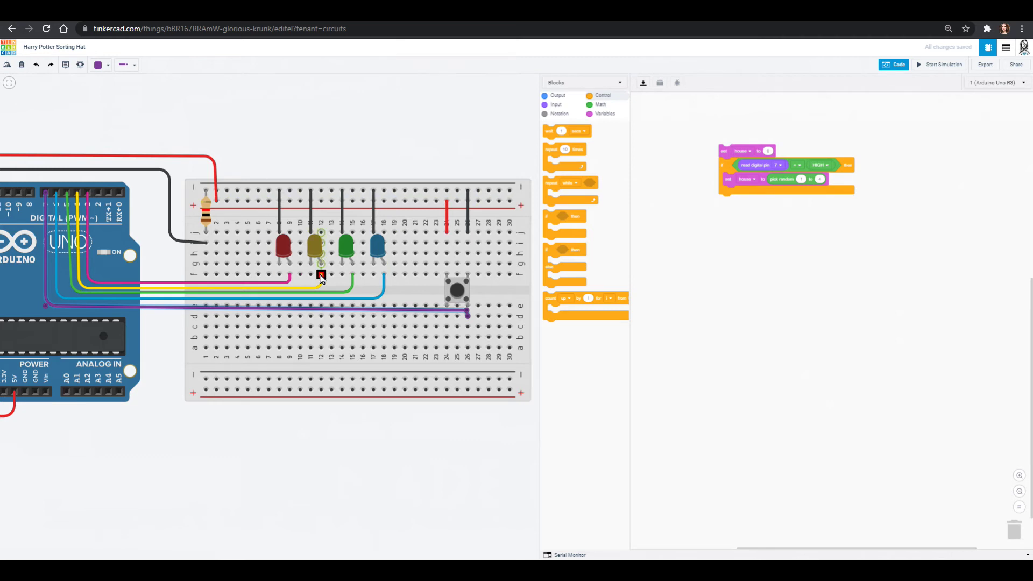
left_click_drag(554, 154, 739, 198)
left_click(744, 192)
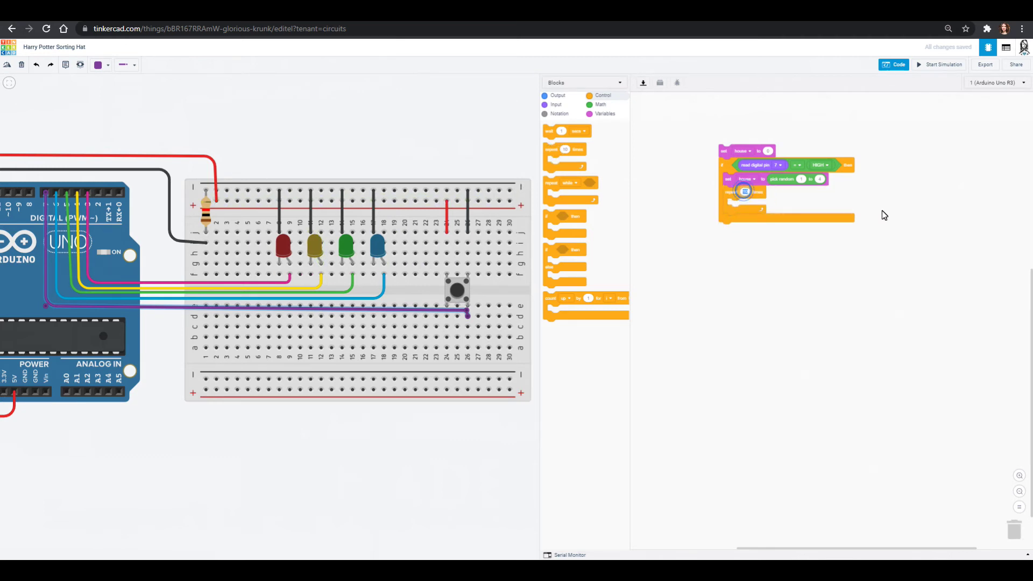
type("4")
left_click(710, 300)
Step: Inside the loop, set pin 3 HIGH, wait one second, then set pin 3 LOW
left_click(560, 95)
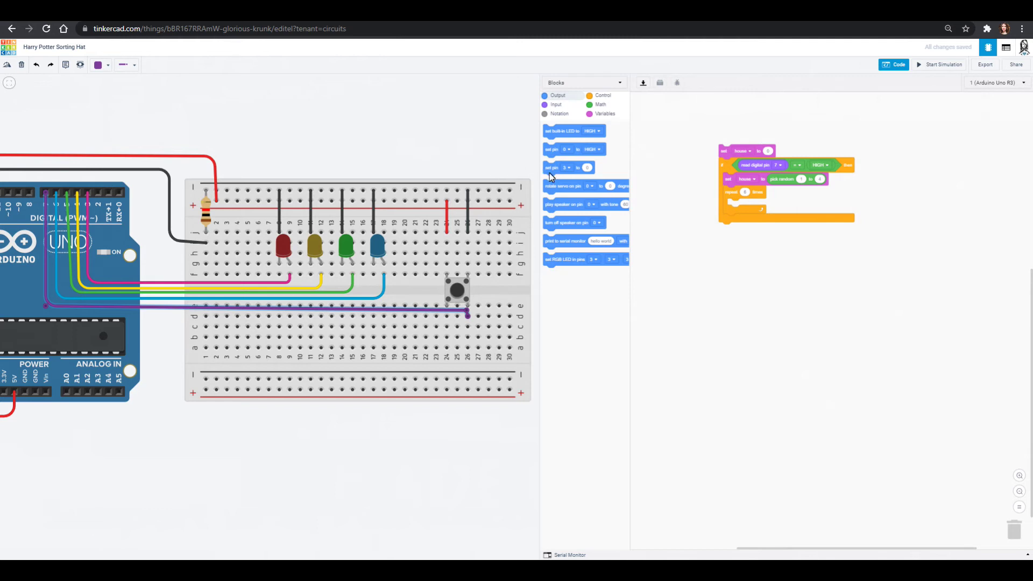
left_click_drag(554, 151, 741, 208)
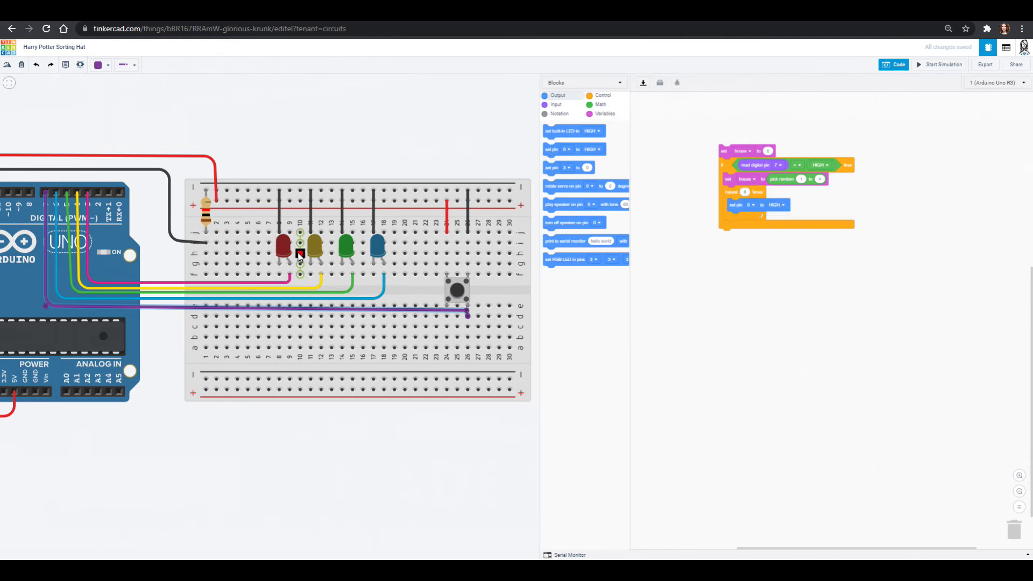
left_click(757, 206)
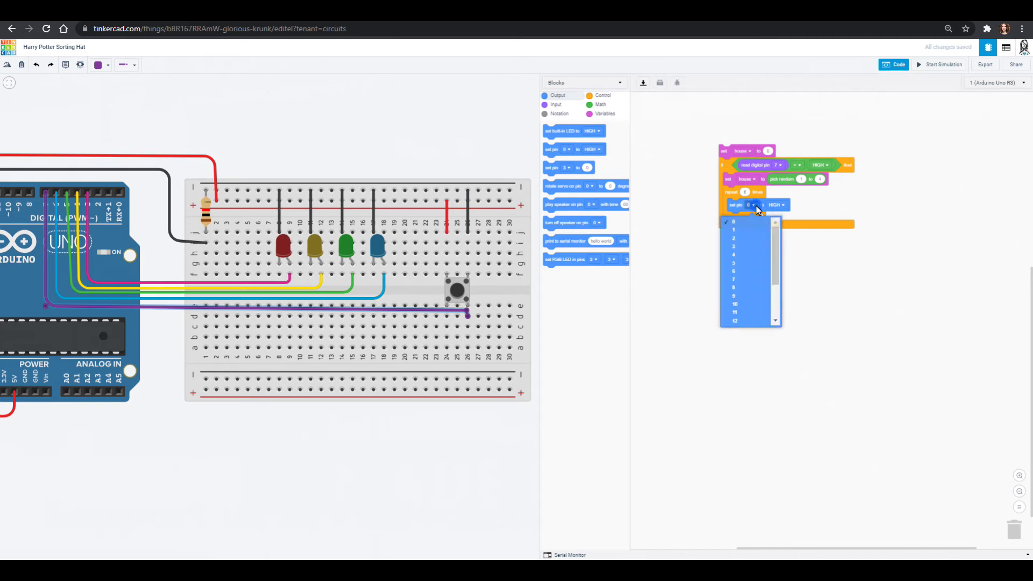
left_click(753, 246)
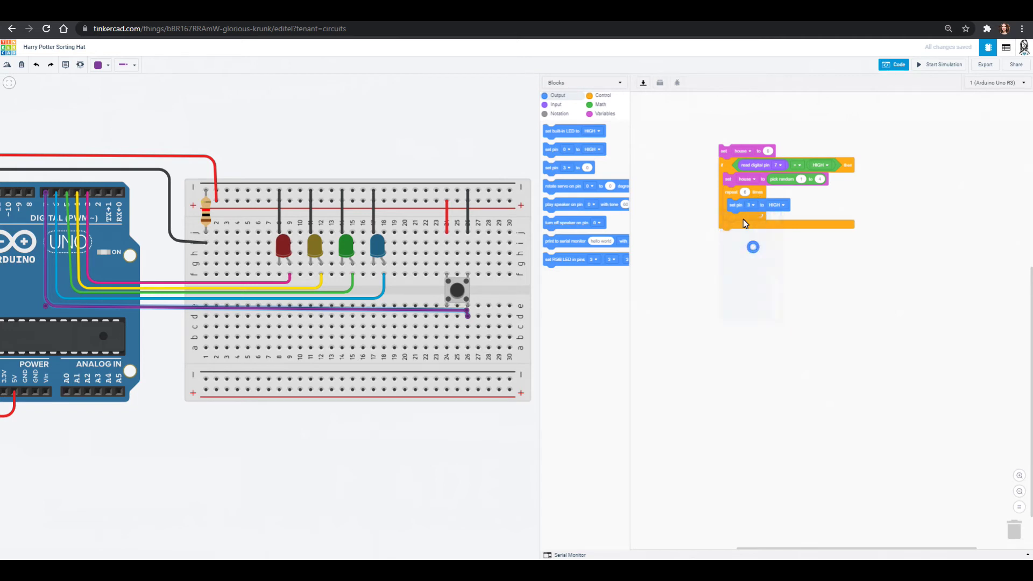
left_click(601, 96)
left_click_drag(553, 135, 747, 222)
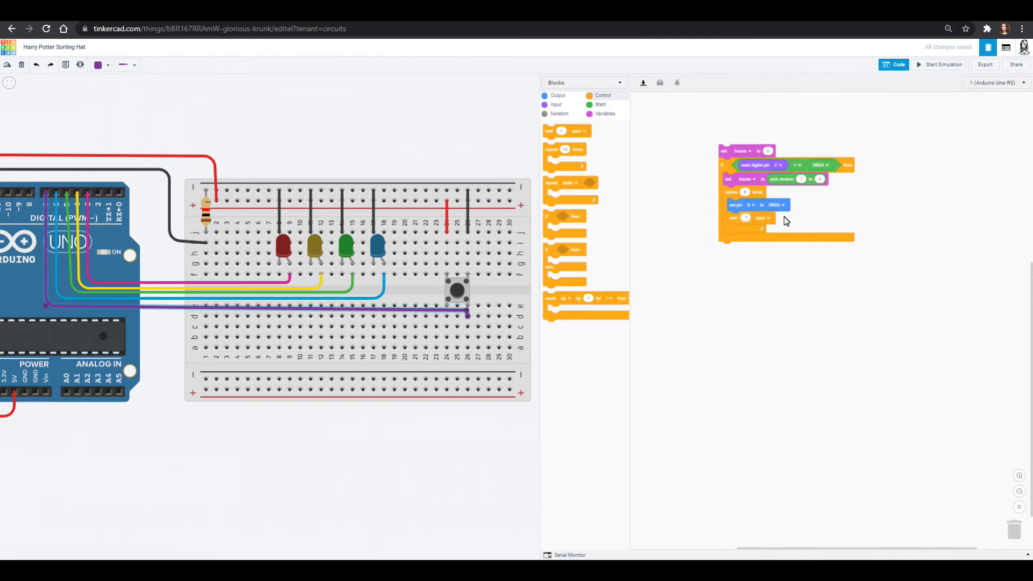
left_click(554, 95)
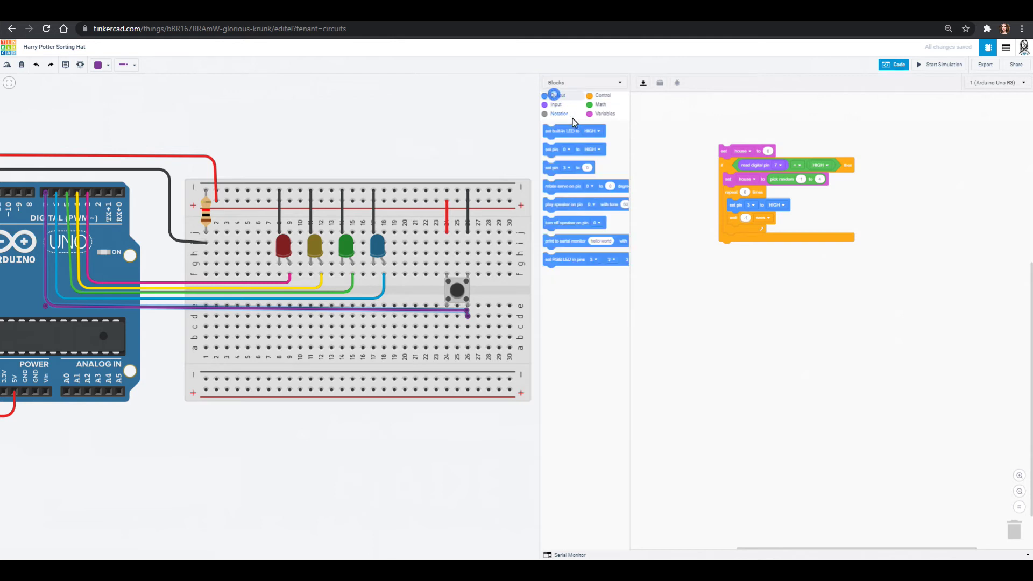
left_click_drag(551, 154, 737, 234)
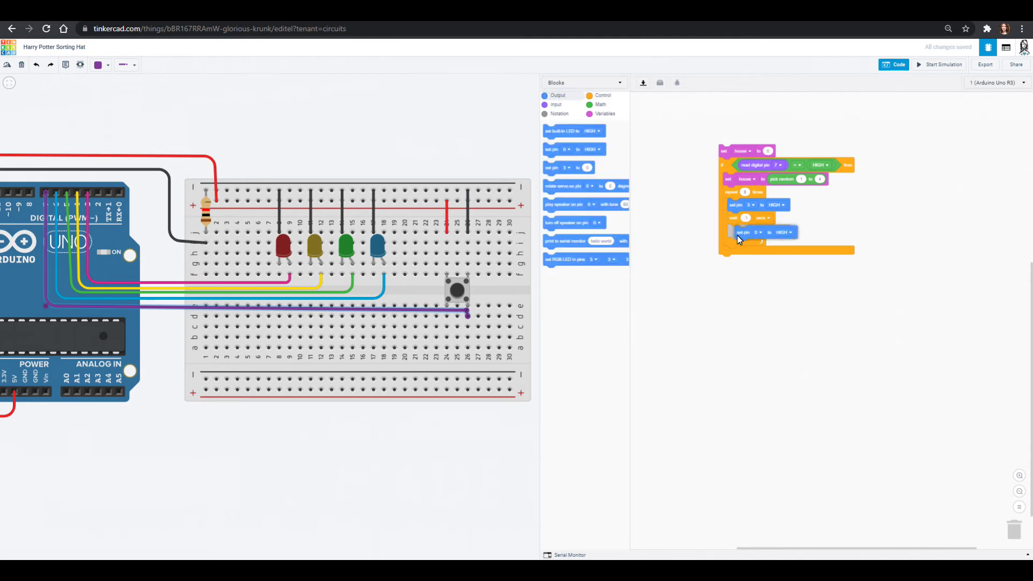
left_click(754, 231)
left_click(748, 272)
left_click(786, 233)
left_click(775, 259)
Step: Duplicate the pin 3 on/wait/off group below it and change it to pin 4
right_click(739, 208)
left_click(765, 209)
left_click_drag(773, 214, 775, 294)
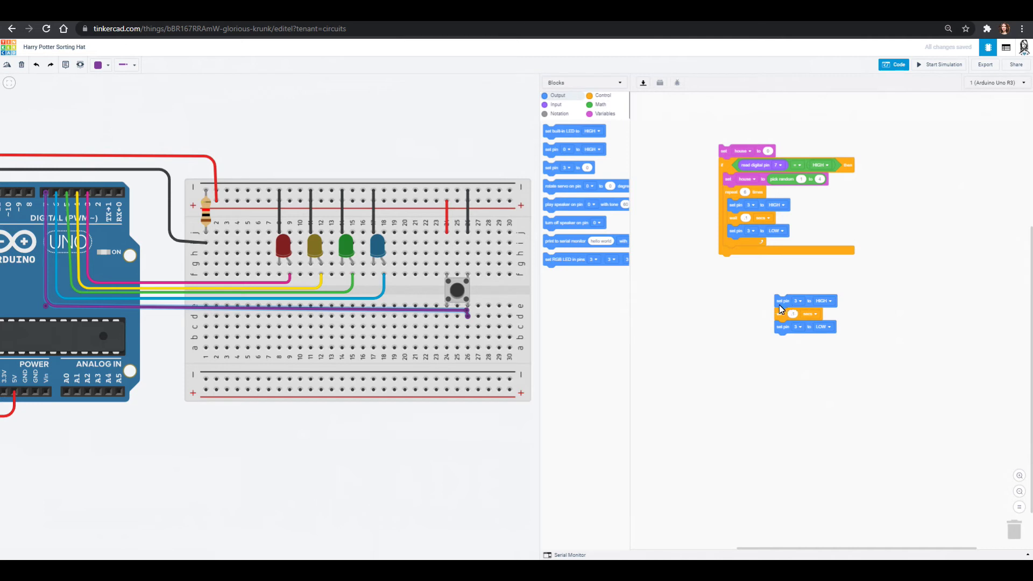
left_click_drag(780, 305, 747, 244)
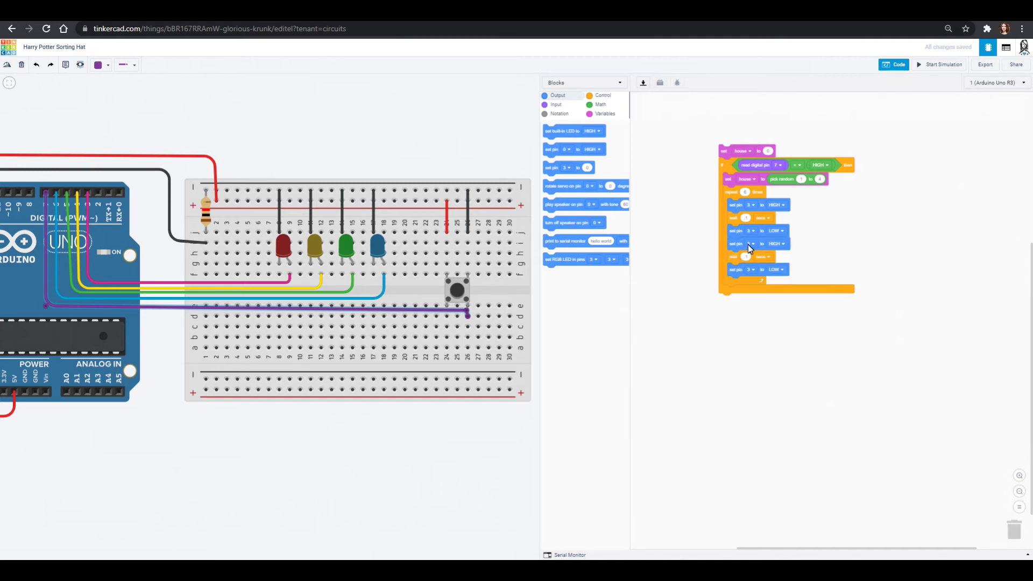
left_click(751, 244)
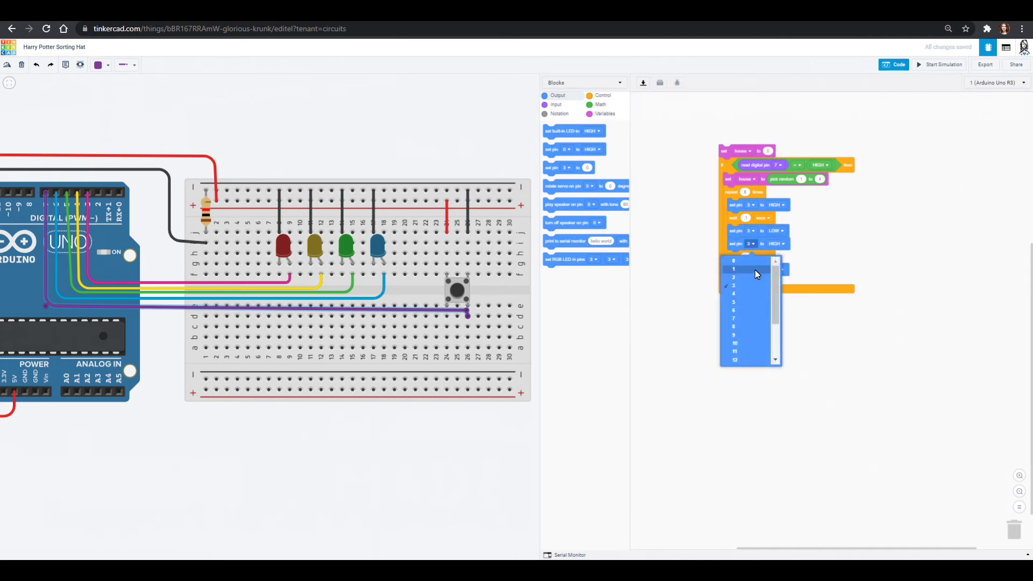
left_click(755, 295)
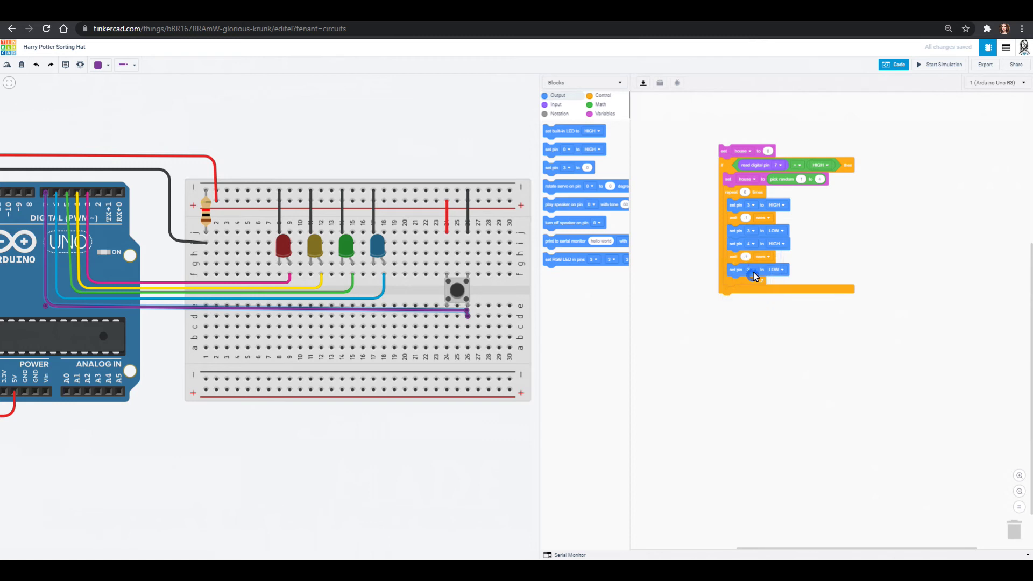
left_click(753, 271)
left_click(760, 318)
Step: Duplicate the pin 4 group at the loop's end and change it to pin 5
right_click(744, 247)
left_click(760, 253)
left_click_drag(759, 254, 728, 277)
left_click(754, 284)
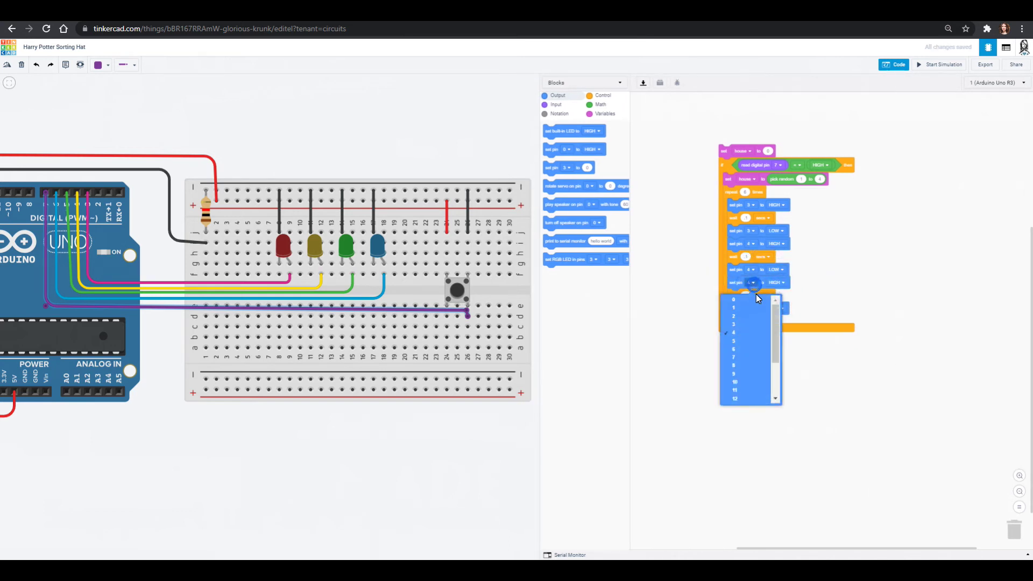
left_click(756, 340)
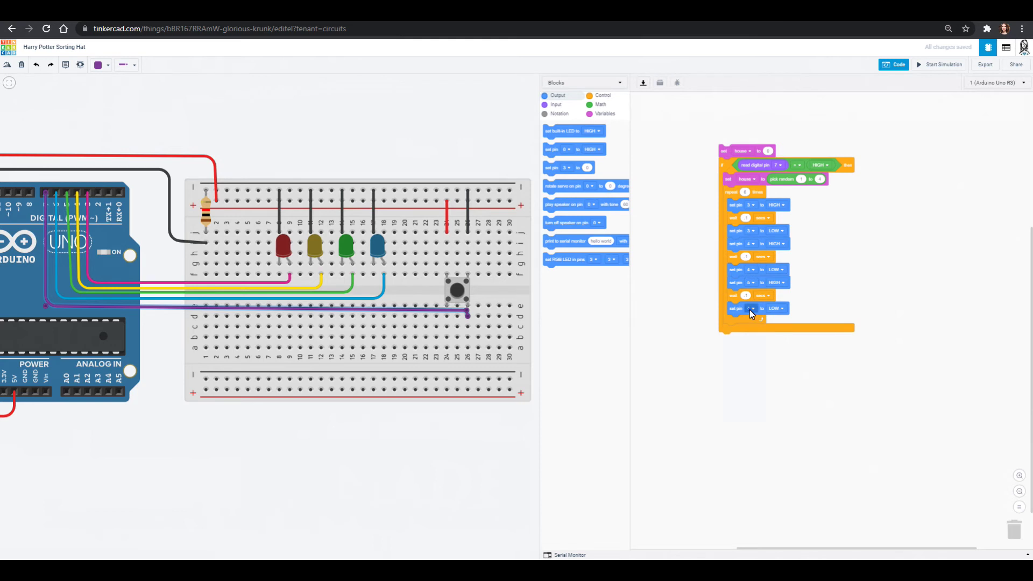
left_click(750, 308)
left_click(756, 367)
Step: Duplicate the pin 5 group at the loop's end and change it to pin 6
right_click(735, 283)
left_click(754, 287)
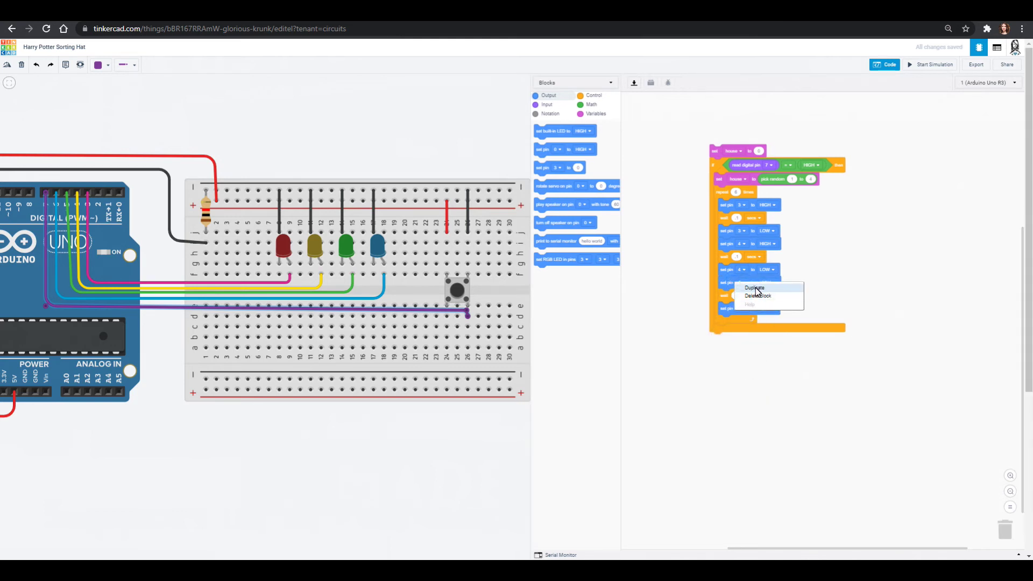
left_click(732, 318)
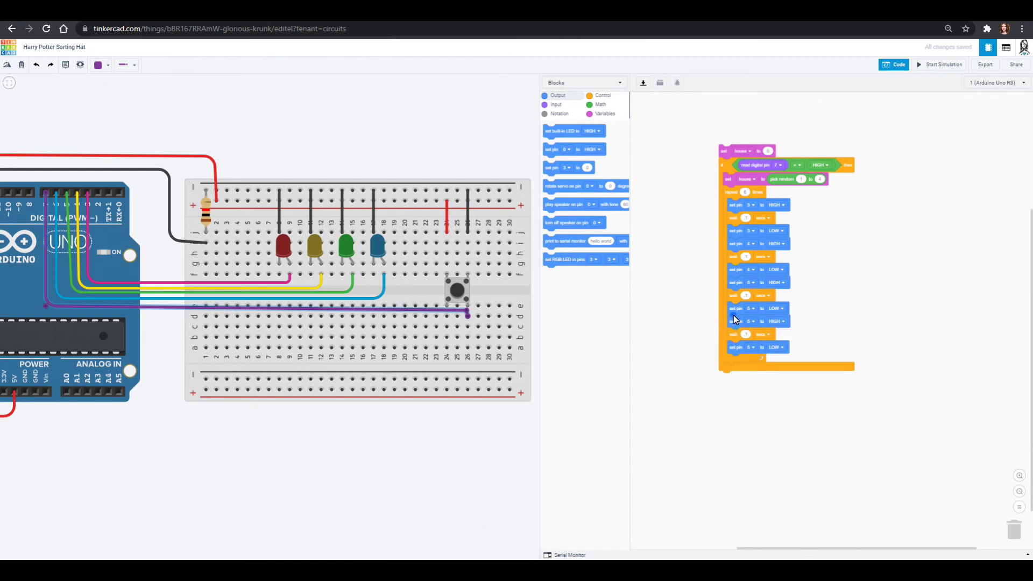
left_click(753, 322)
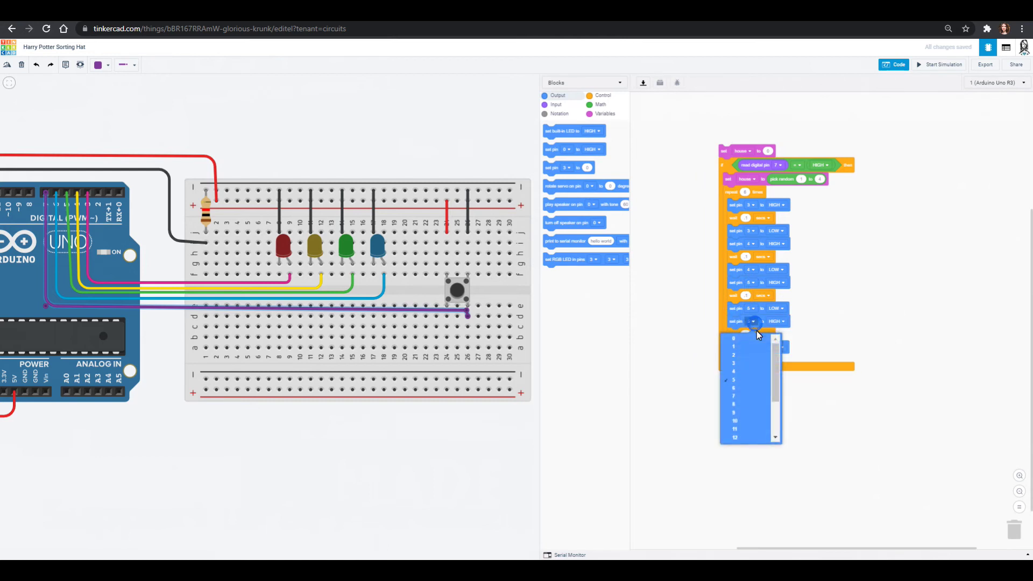
left_click(760, 388)
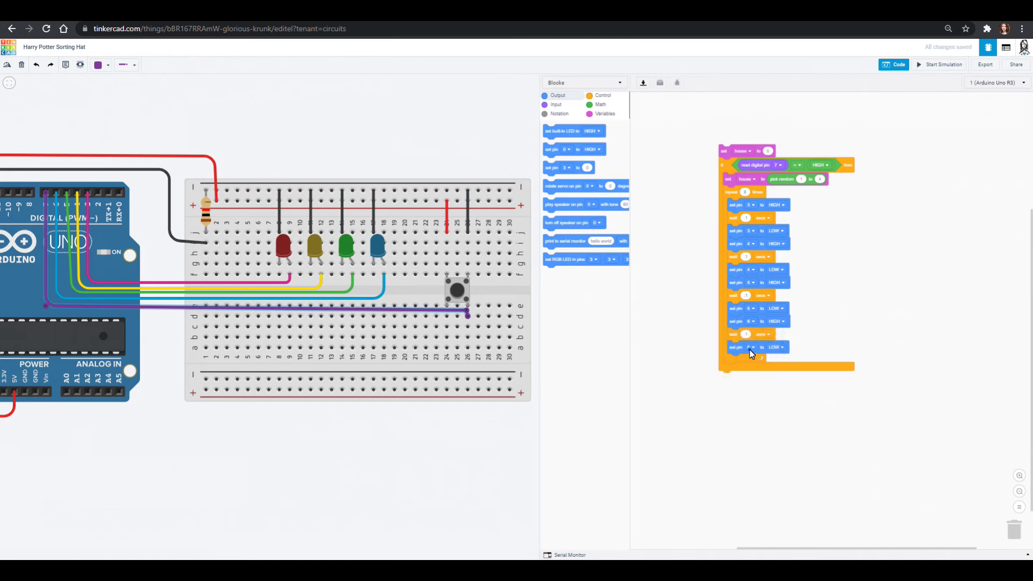
left_click(750, 348)
left_click(751, 412)
left_click(602, 96)
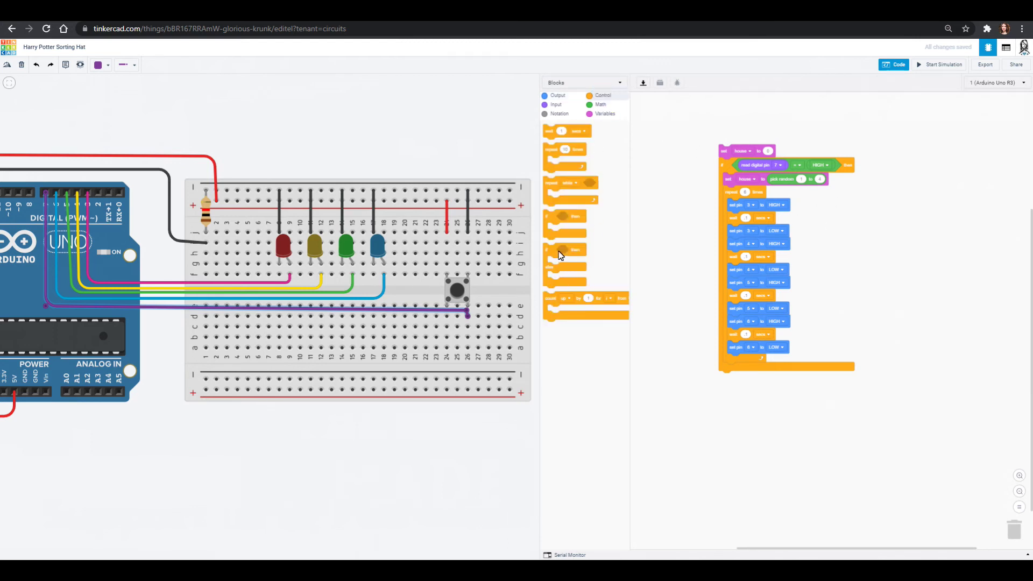
Step: Add an if/else after the loop with the condition house = 1
left_click_drag(558, 249, 745, 379)
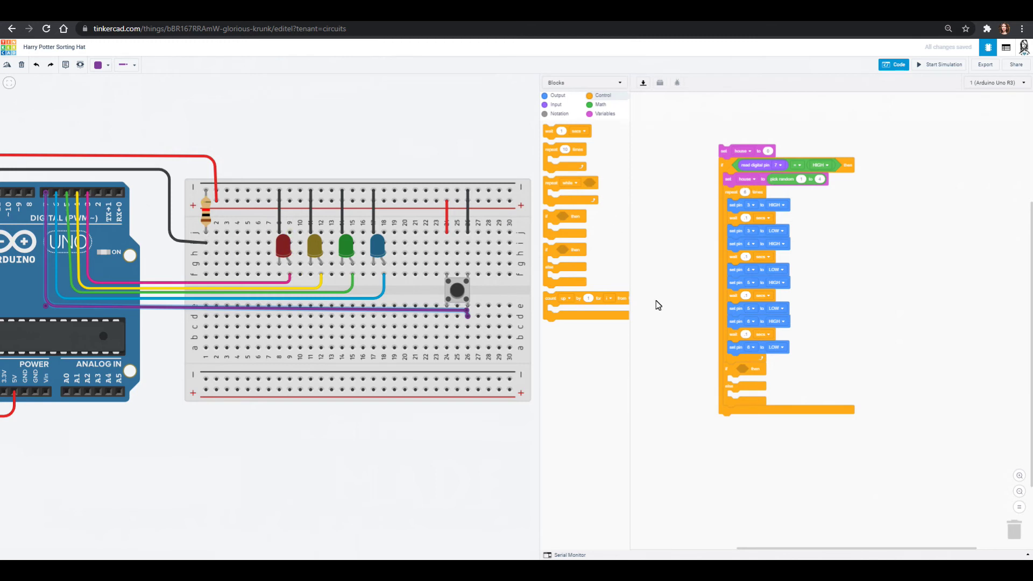
left_click(598, 106)
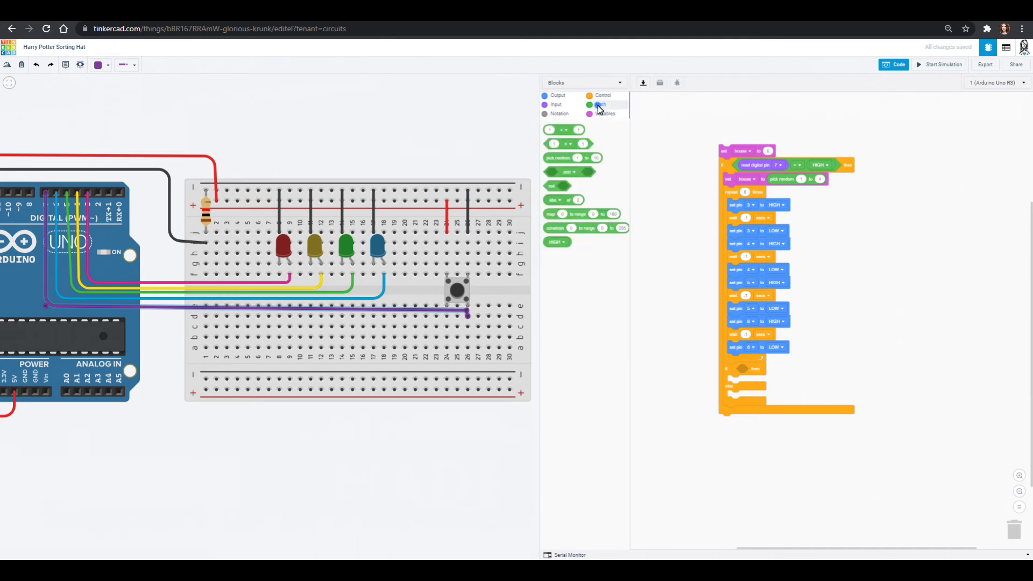
left_click_drag(559, 143, 842, 359)
left_click(849, 356)
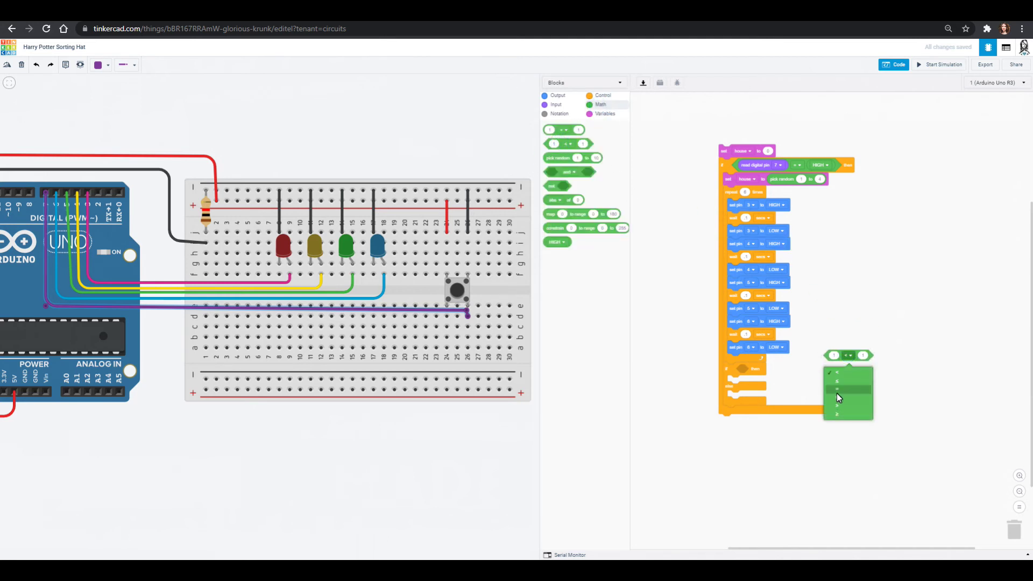
left_click(837, 393)
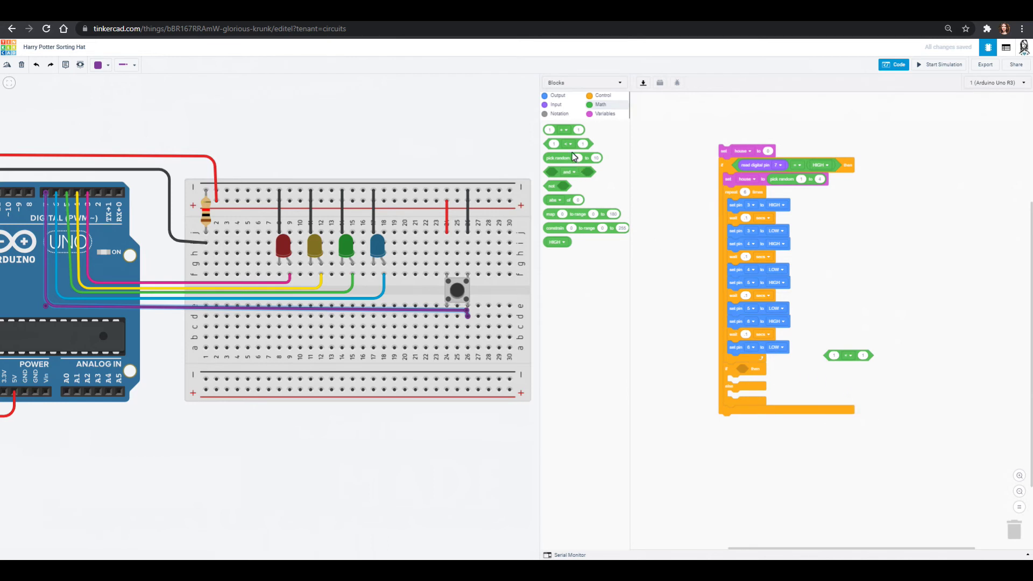
left_click(599, 117)
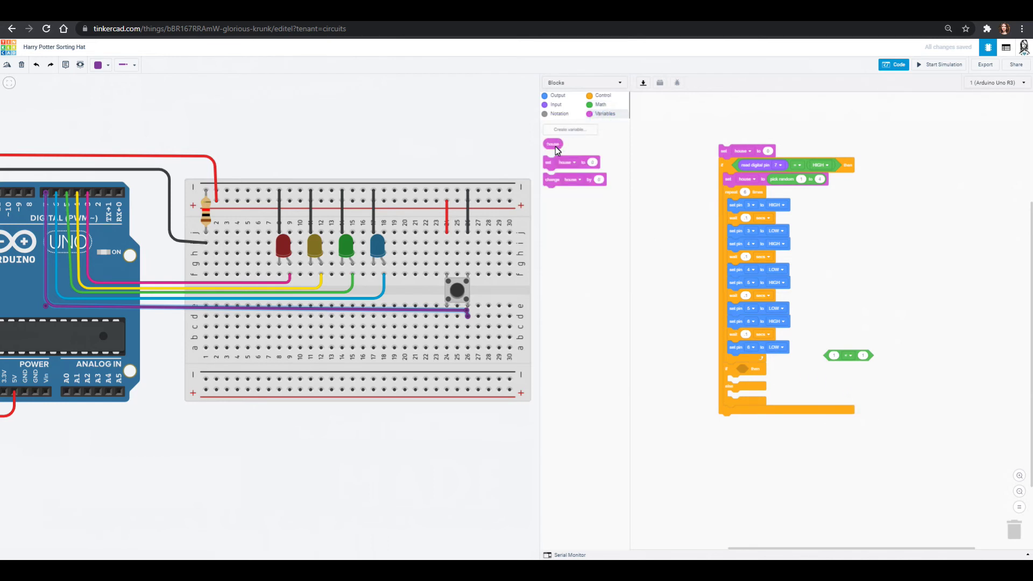
left_click_drag(554, 145, 791, 369)
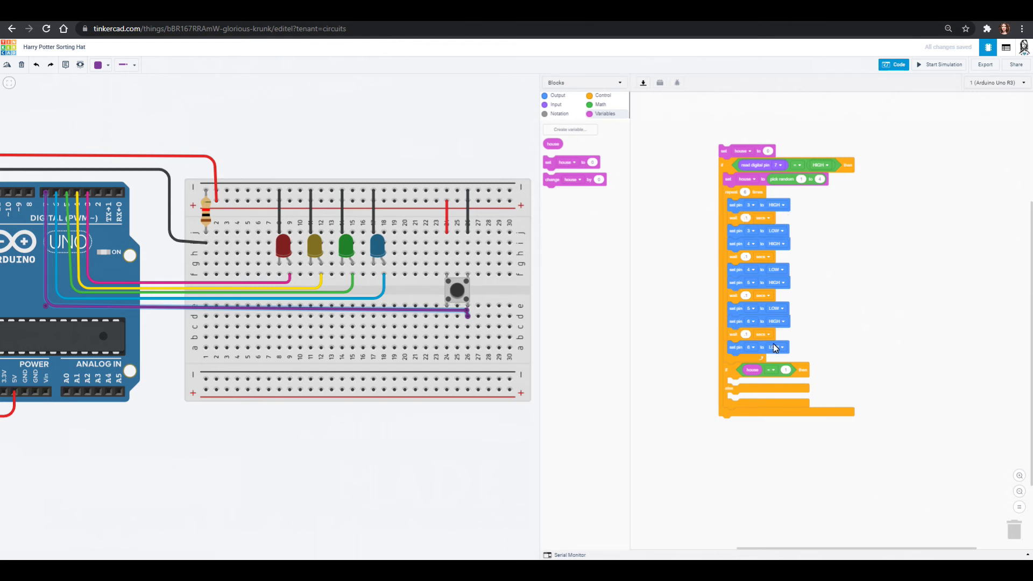
Step: Fill the then branch with a copied pin group set to pin 3 and a 2-second wait
right_click(735, 325)
left_click(751, 327)
left_click_drag(858, 309, 731, 372)
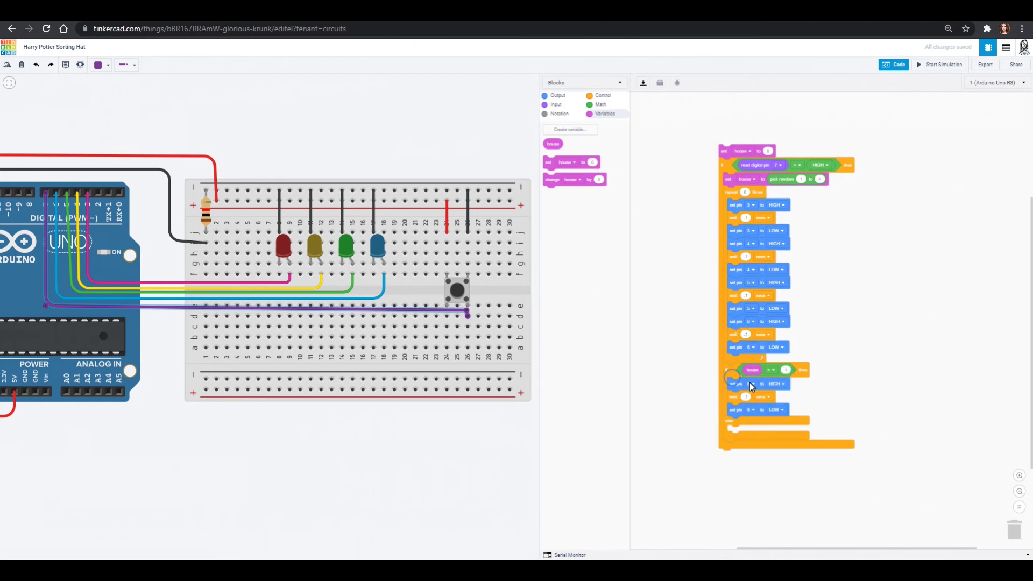
left_click(754, 386)
left_click(751, 410)
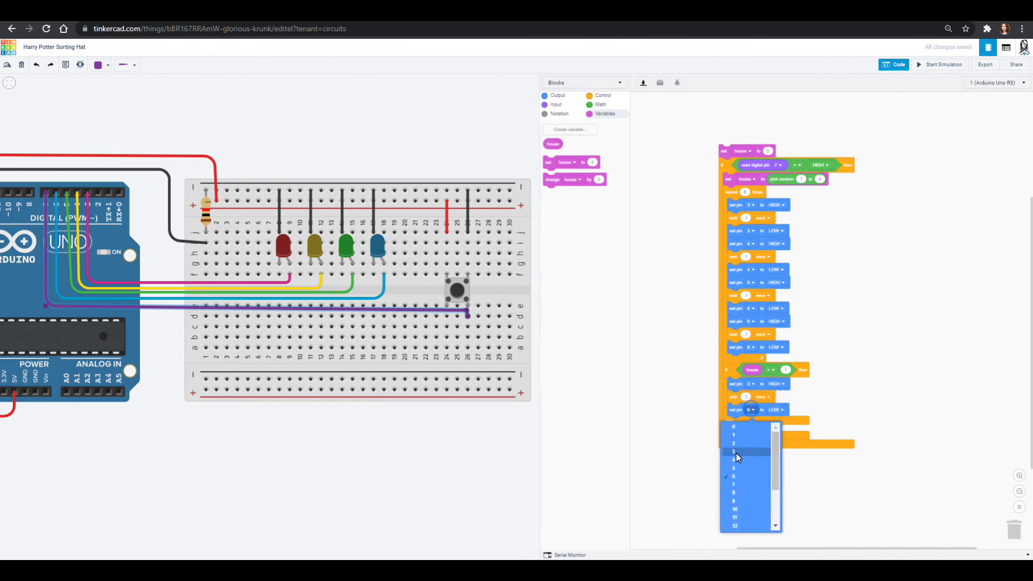
left_click(735, 451)
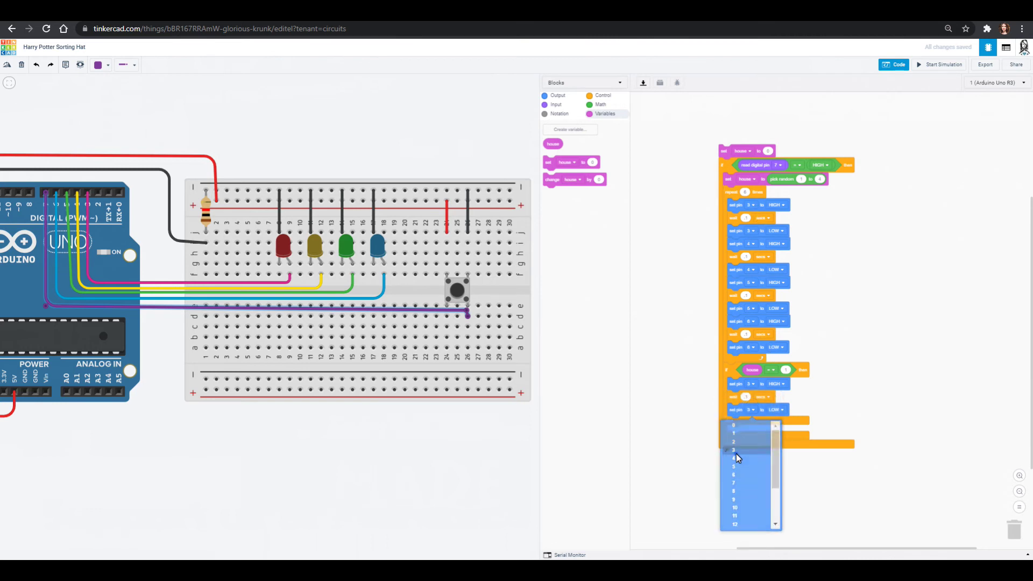
left_click(747, 397)
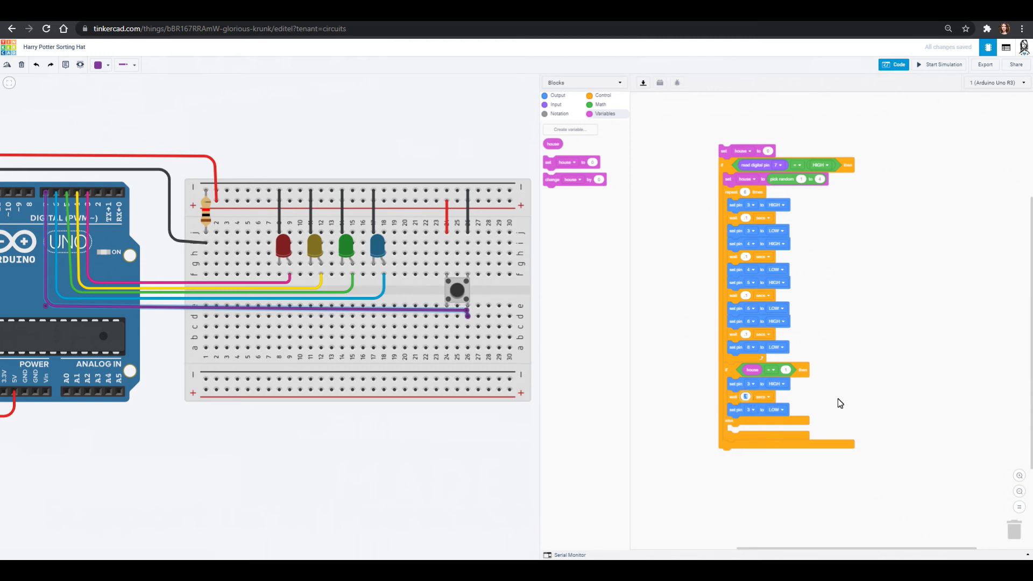
type("2")
left_click(857, 373)
left_click(609, 96)
Step: Nest a copy of the if/else in its else branch, testing house = 2
left_click_drag(567, 252, 587, 355)
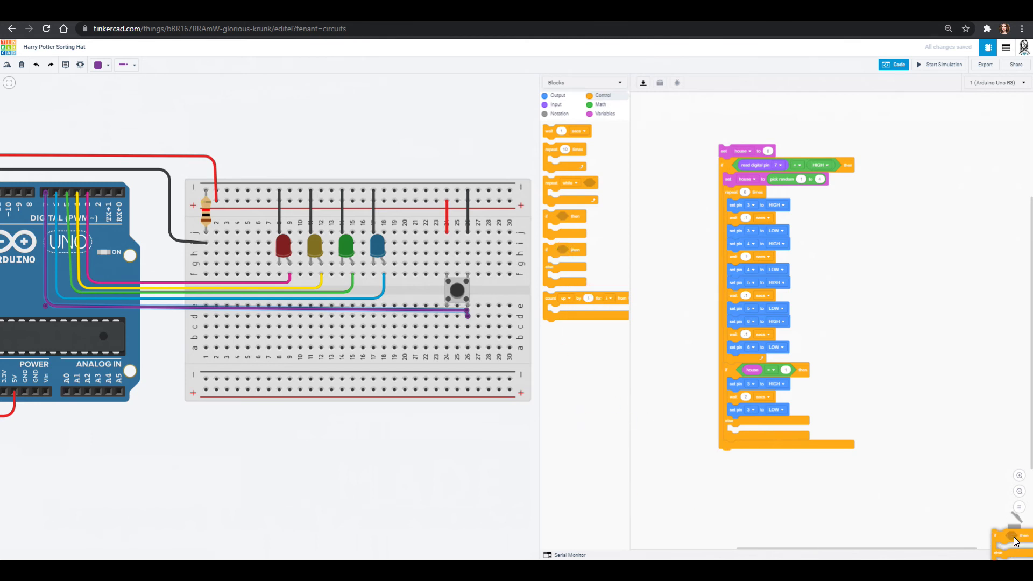
right_click(732, 369)
left_click(748, 371)
left_click(876, 366)
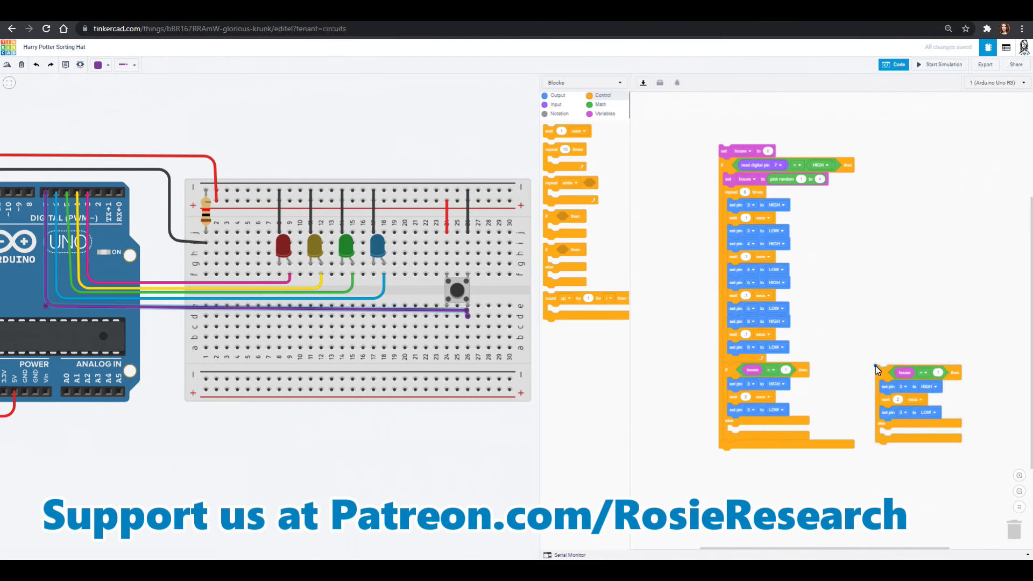
left_click_drag(884, 371, 732, 432)
left_click(788, 433)
type("2")
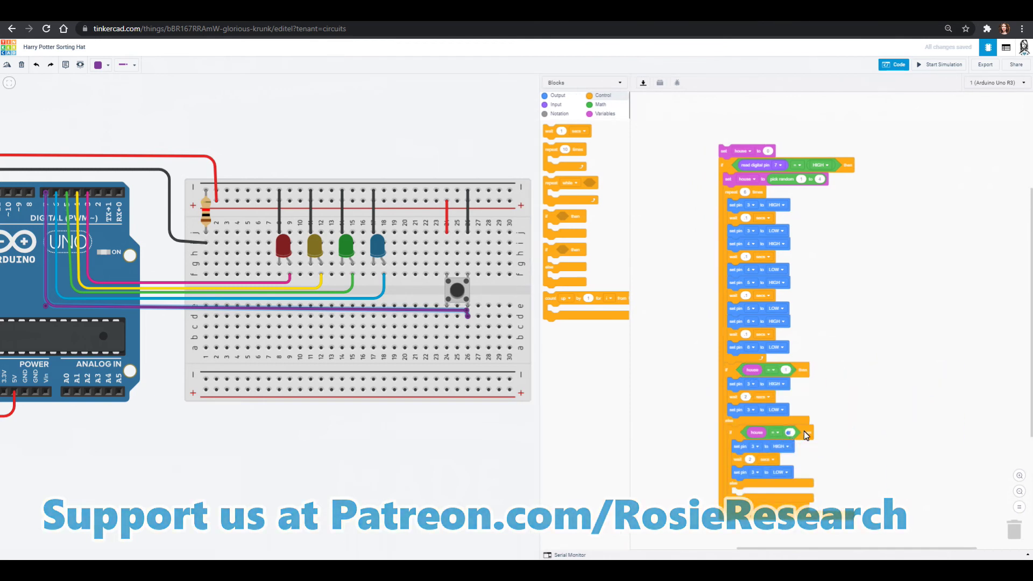
left_click(871, 424)
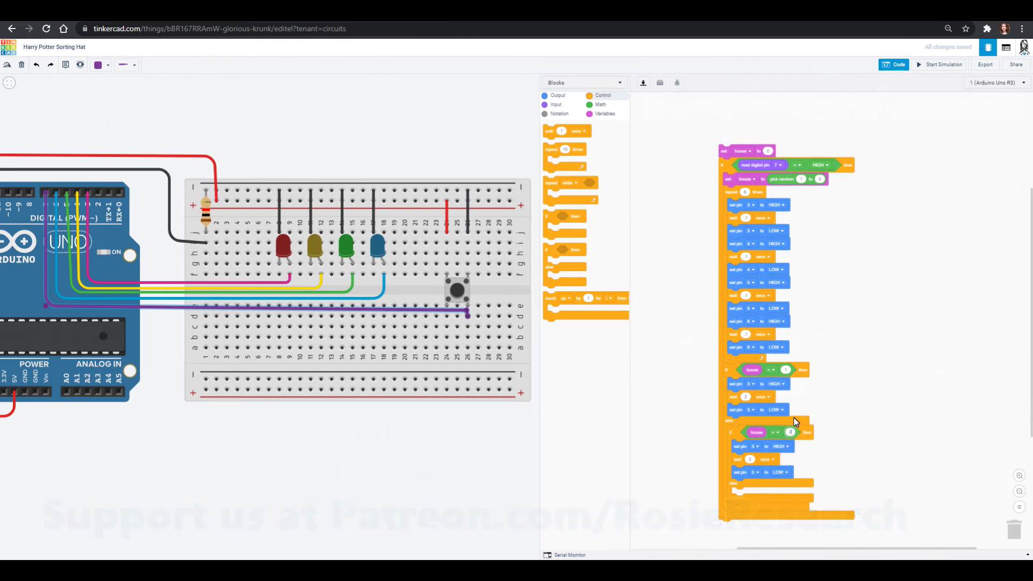
Step: Switch the nested branch's HIGH and LOW blocks to pin 4
left_click(751, 448)
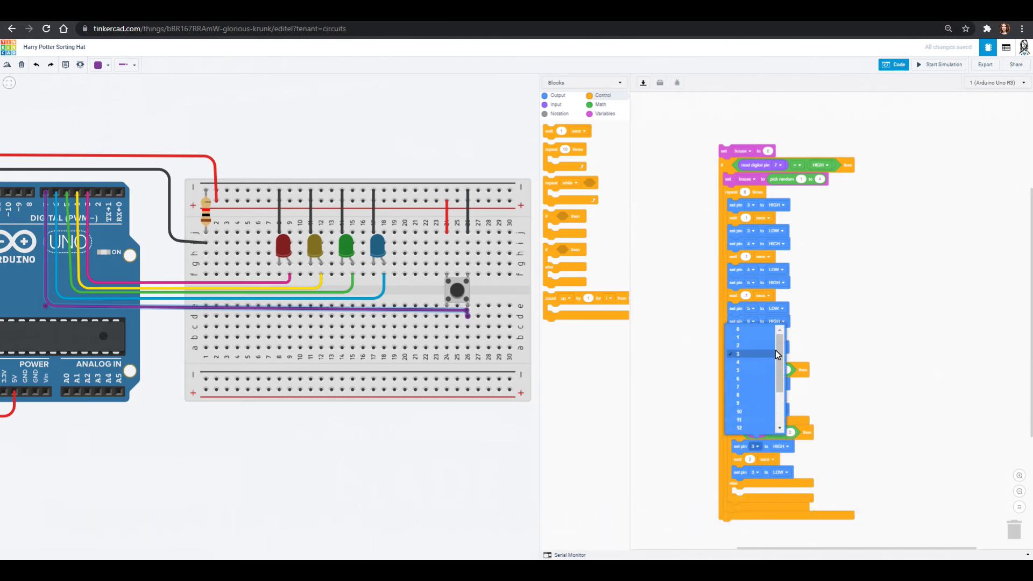
left_click(765, 365)
left_click(755, 472)
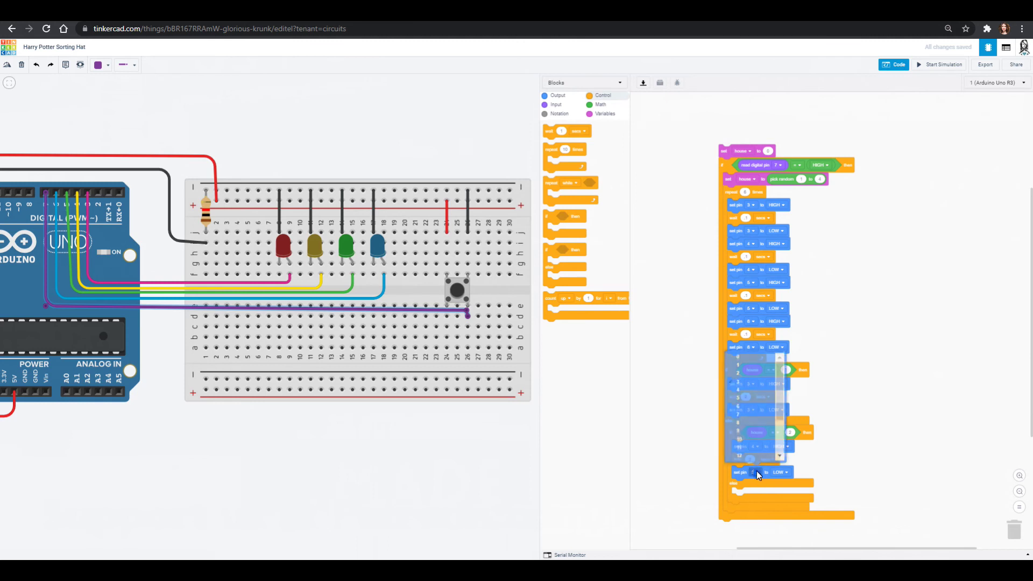
left_click(749, 384)
left_click(871, 464)
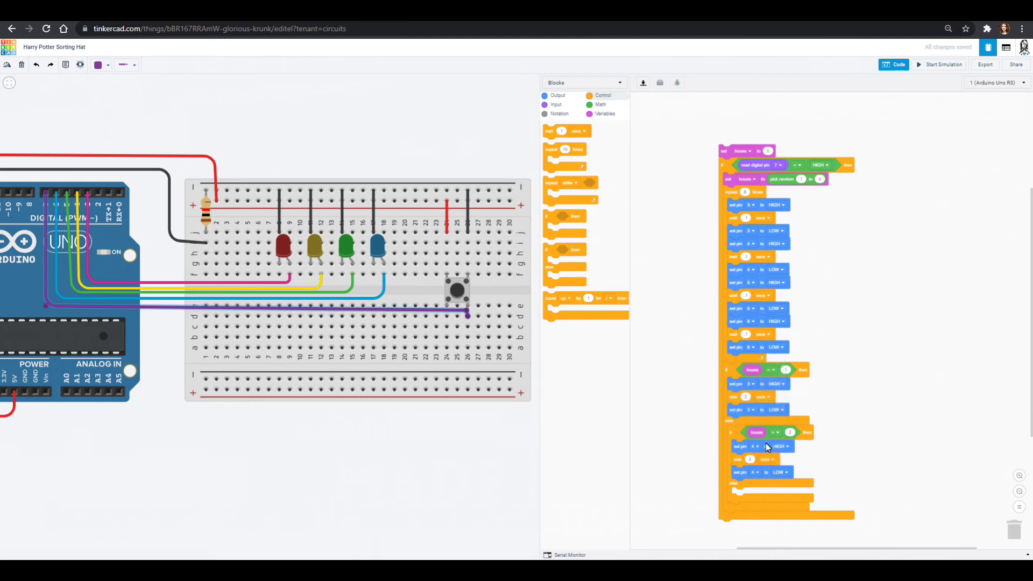
Step: Nest another copy in the else branch testing house = 3, with pin 5 blocks
right_click(743, 440)
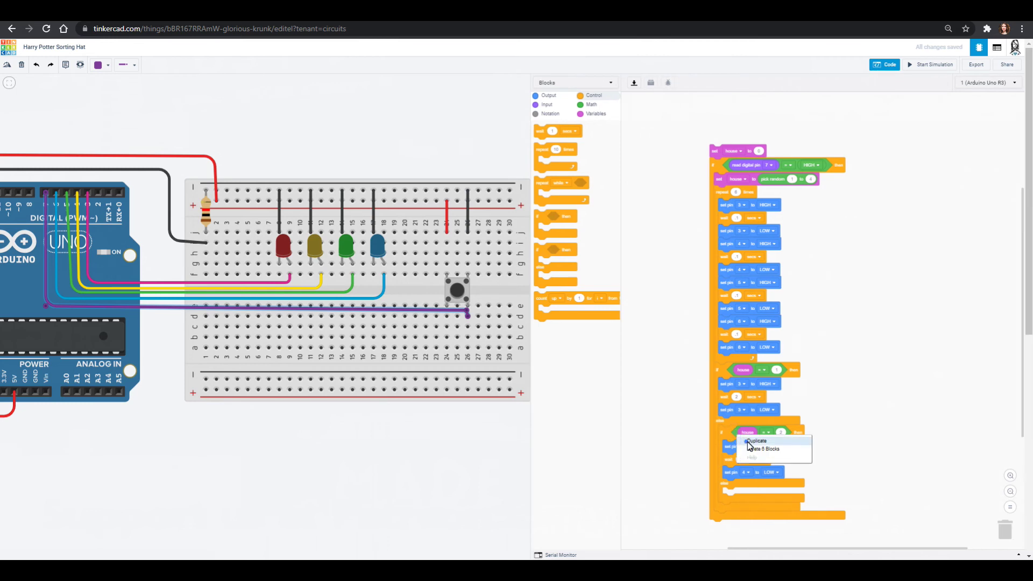
left_click(747, 441)
left_click(733, 490)
scroll(791, 487, "down", 1)
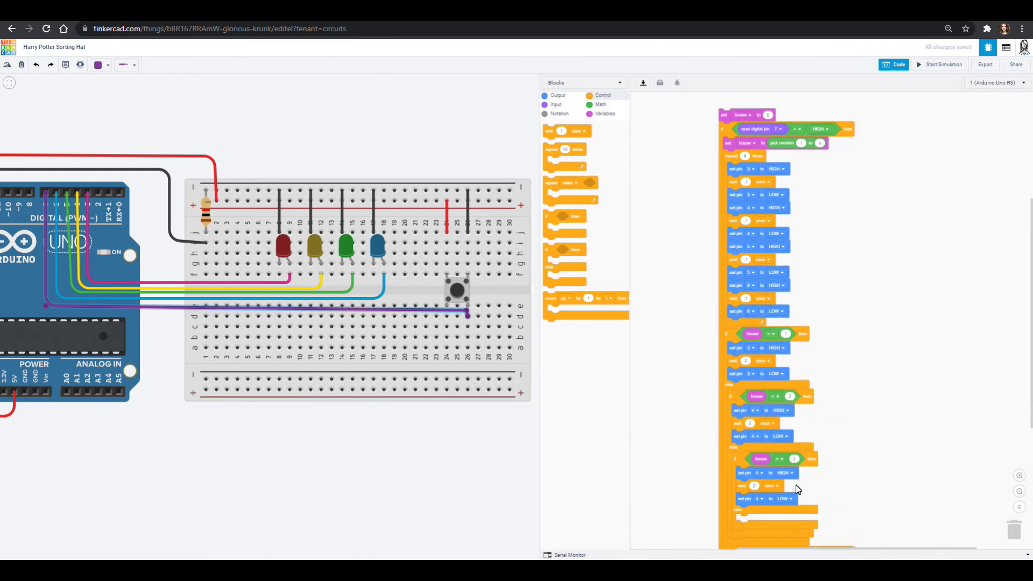
type("3")
left_click(760, 474)
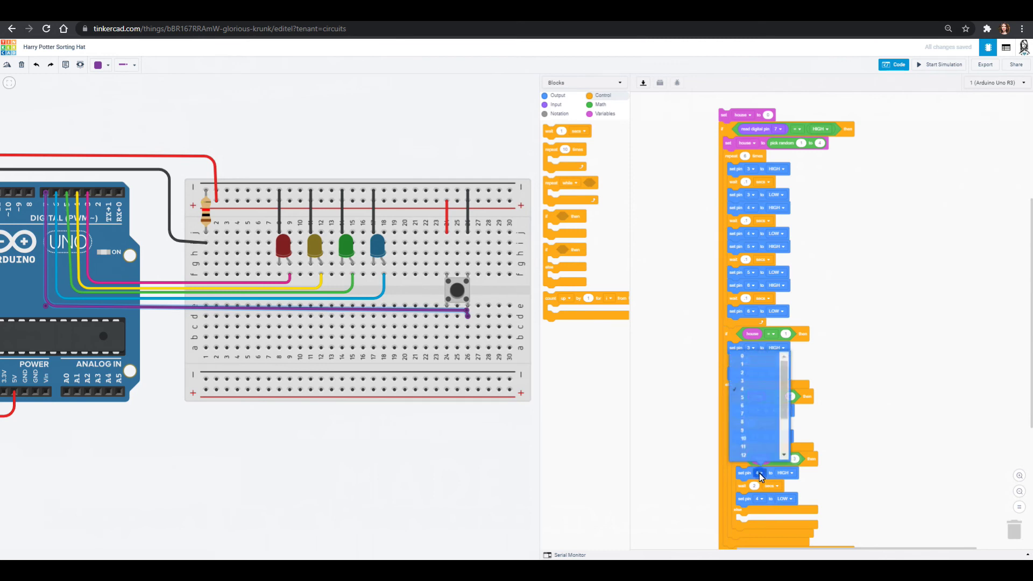
left_click(761, 397)
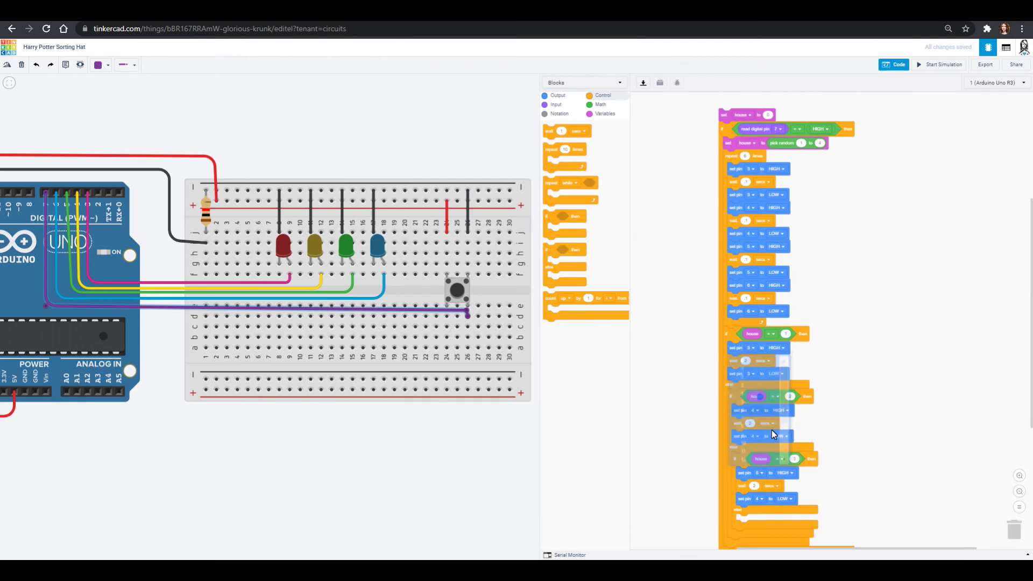
left_click(760, 502)
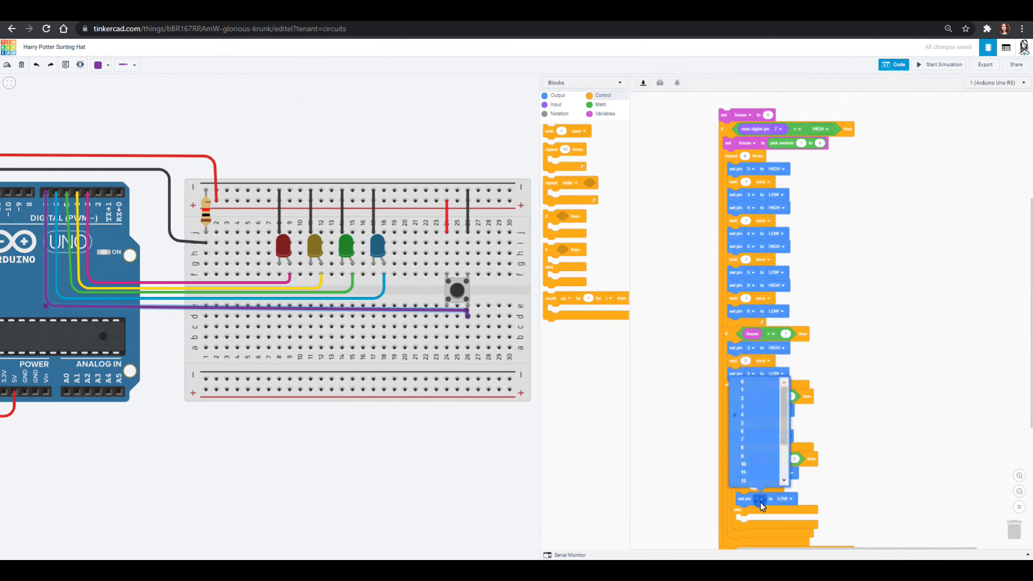
left_click(753, 431)
Step: Put a pin 6 on/wait/off sequence in the final else and close the code editor
scroll(957, 433, "down", 3)
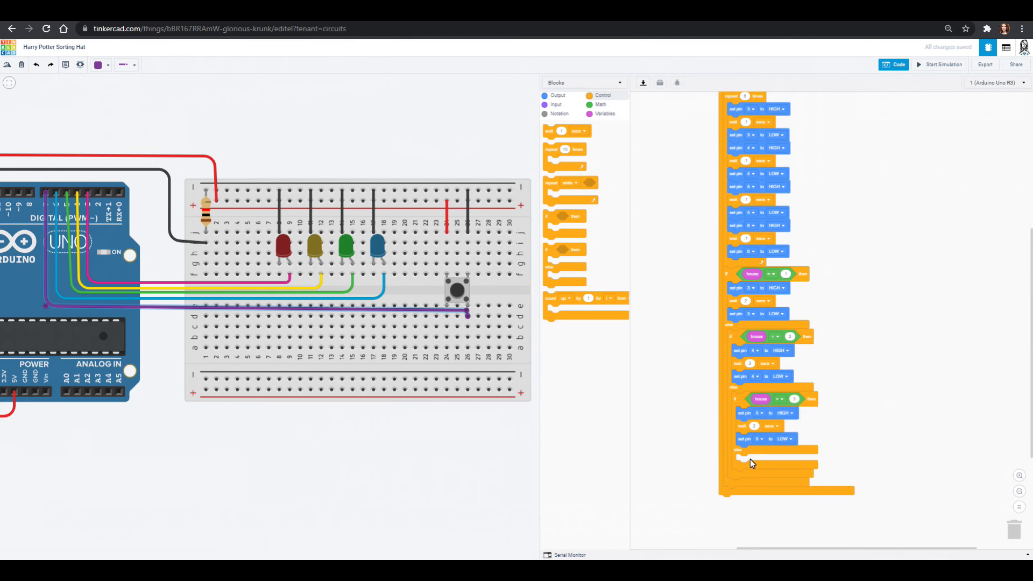
right_click(749, 415)
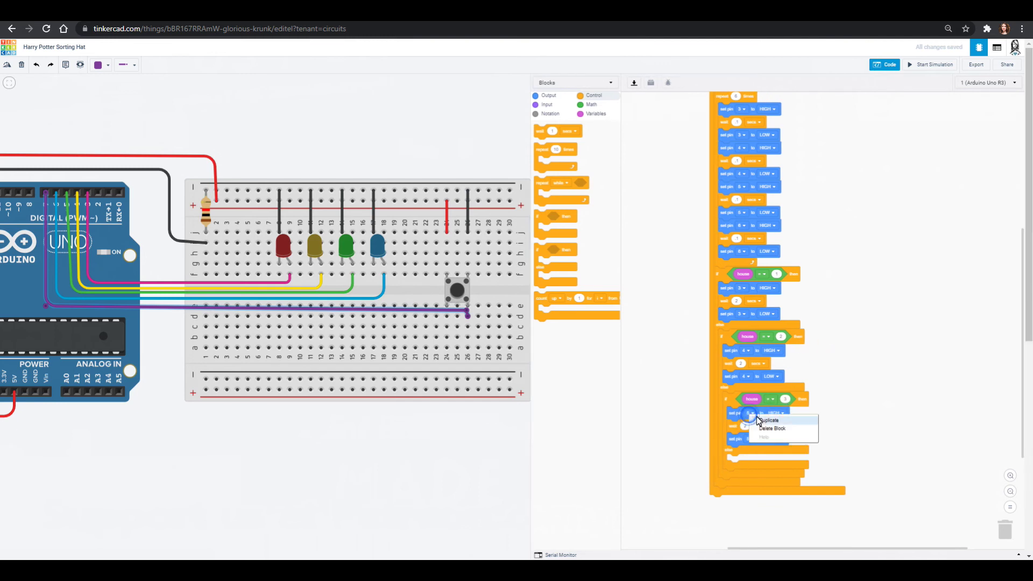
left_click(764, 421)
left_click(737, 456)
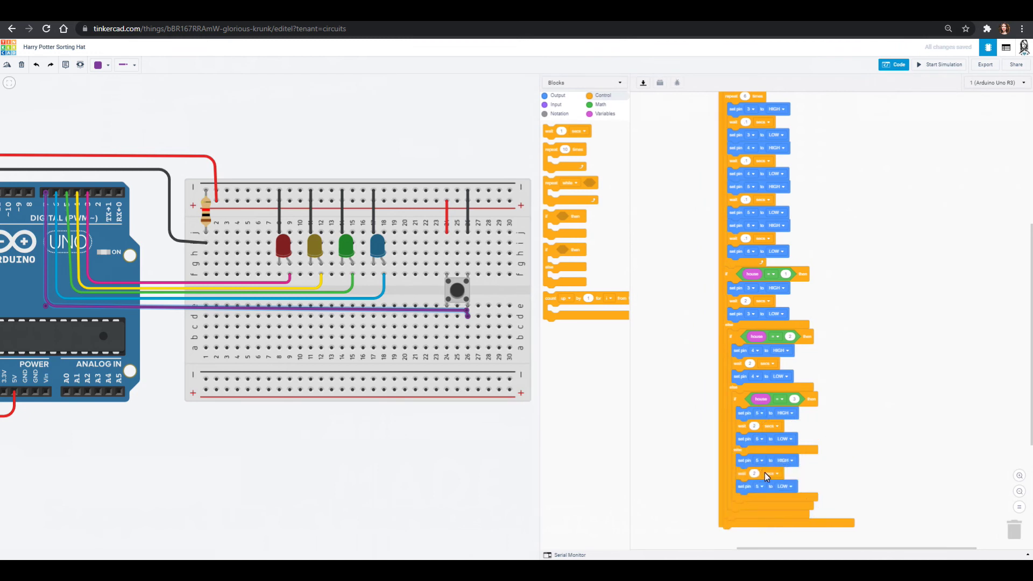
left_click(756, 459)
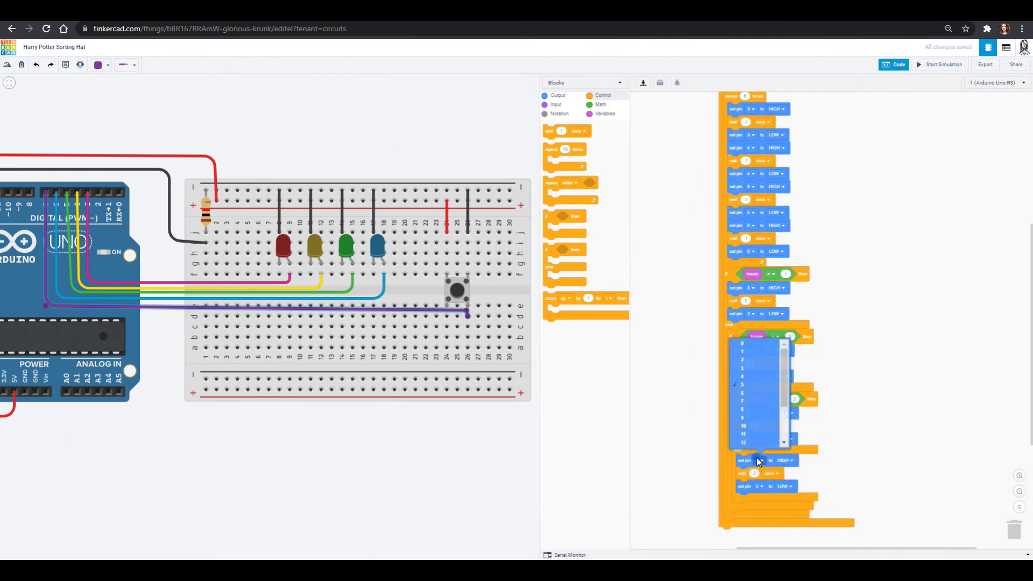
left_click(751, 393)
left_click(758, 487)
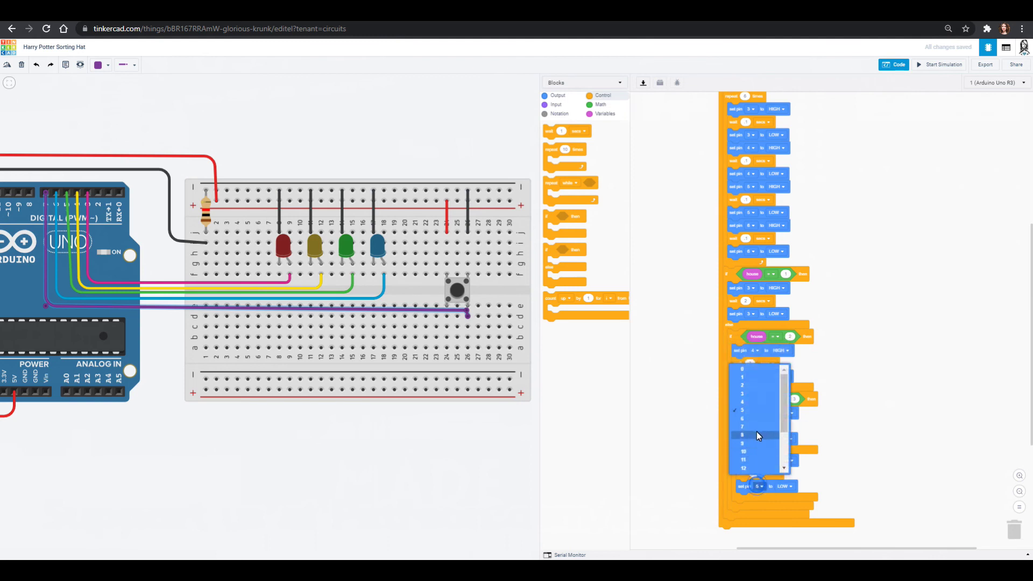
left_click(754, 419)
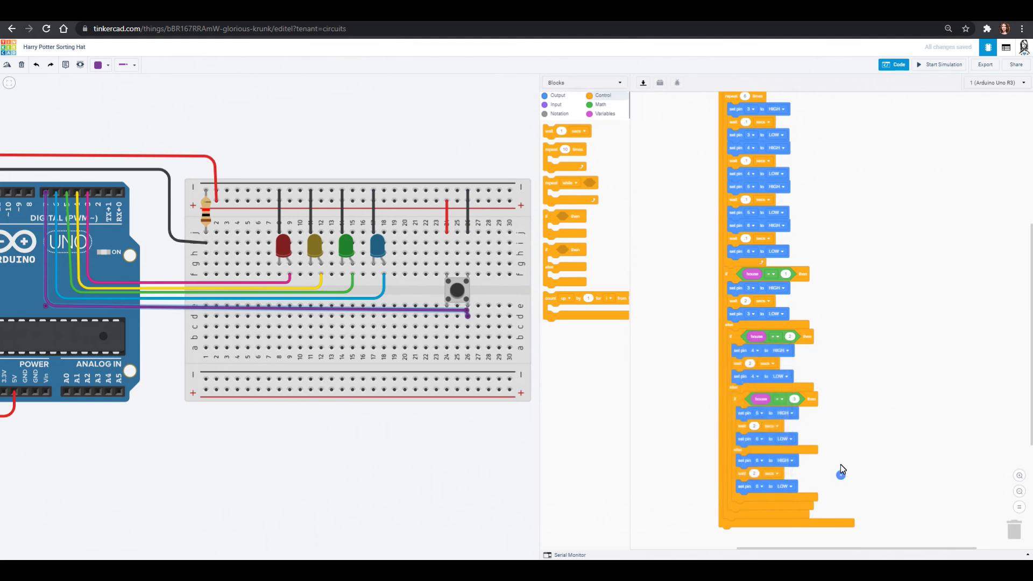
scroll(731, 407, "up", 3)
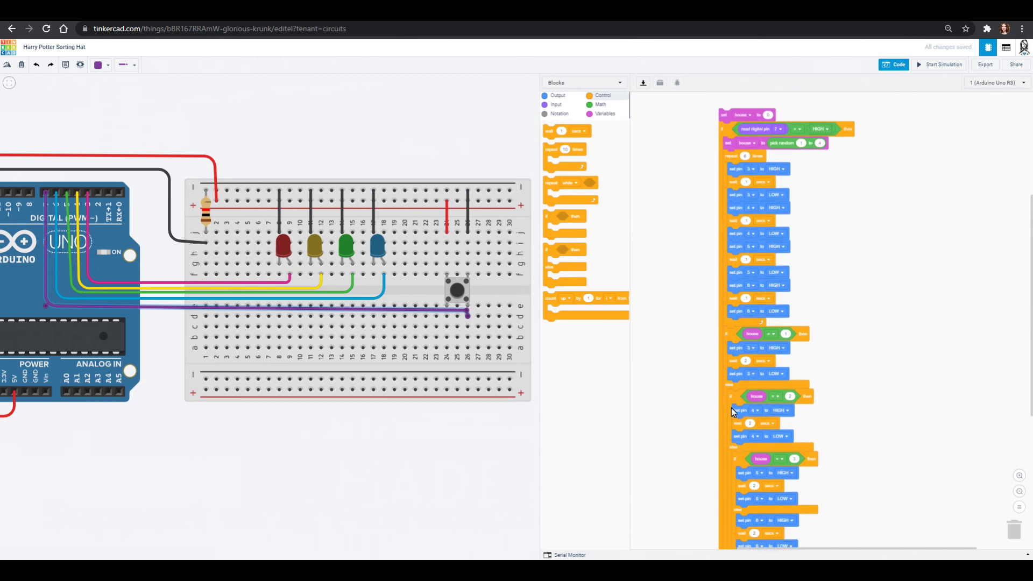
scroll(914, 361, "down", 1)
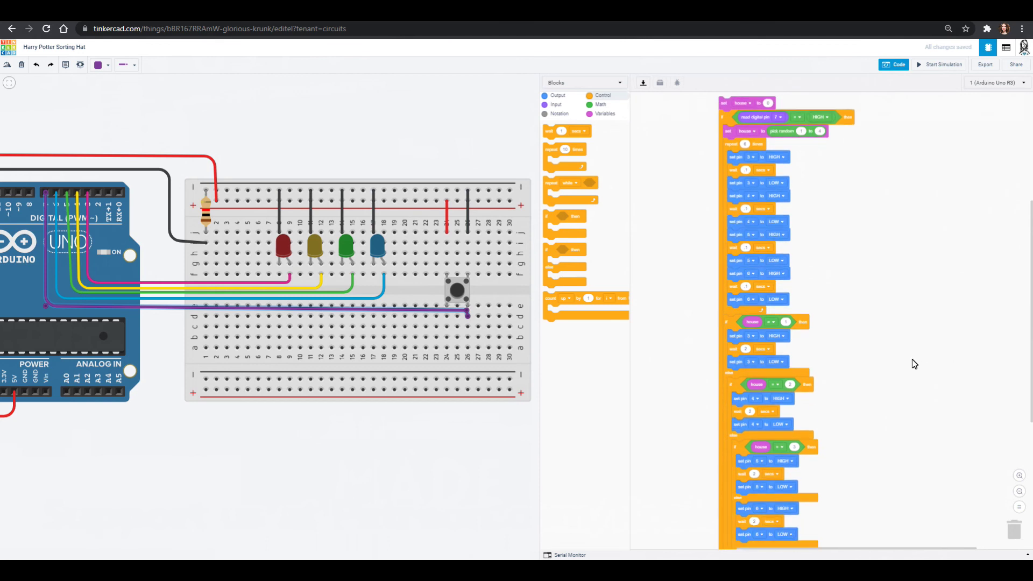
left_click(896, 66)
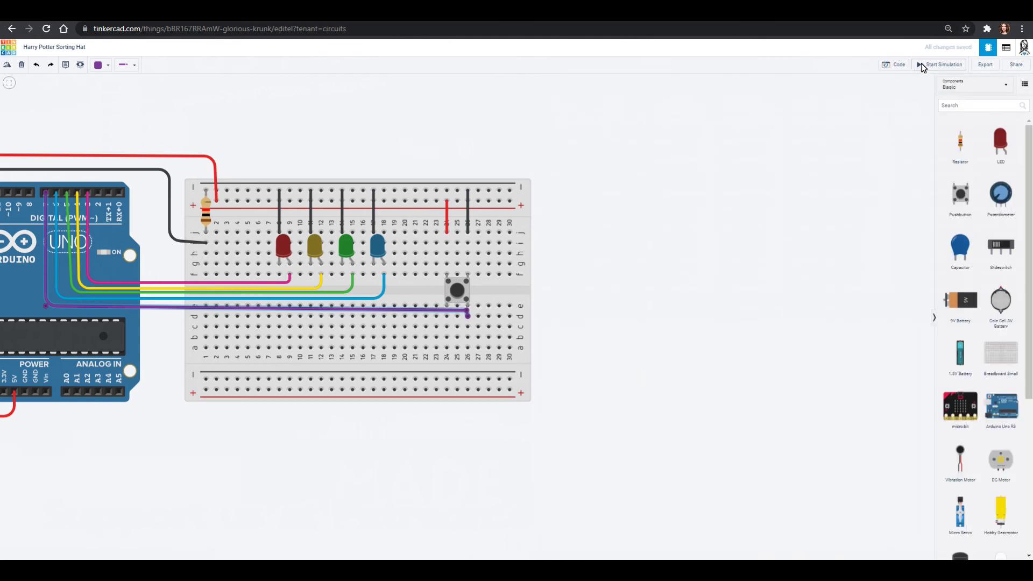
Step: Start the simulation and press the pushbutton five times to test the LED sequence
left_click(939, 65)
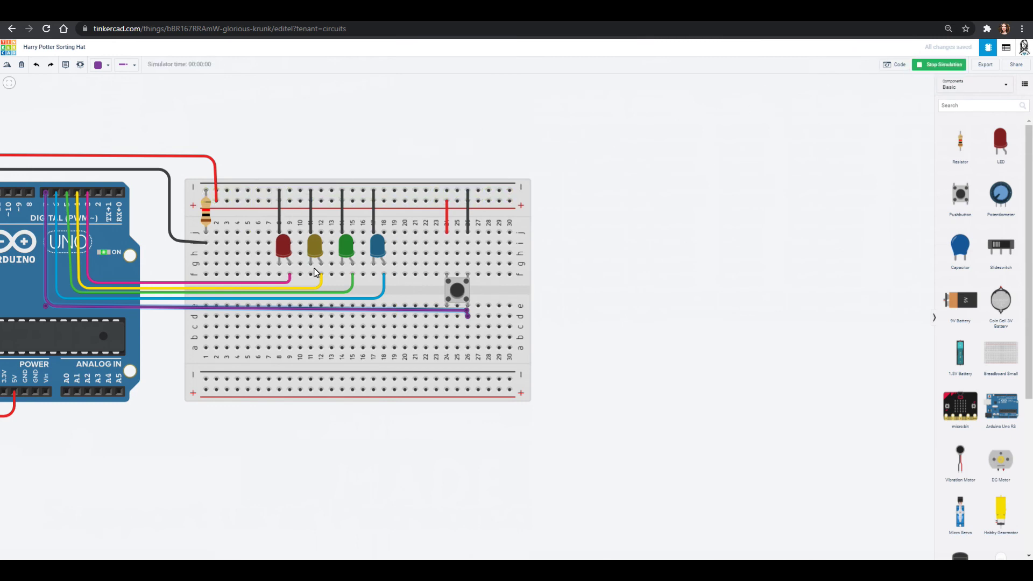
left_click(458, 294)
left_click(458, 291)
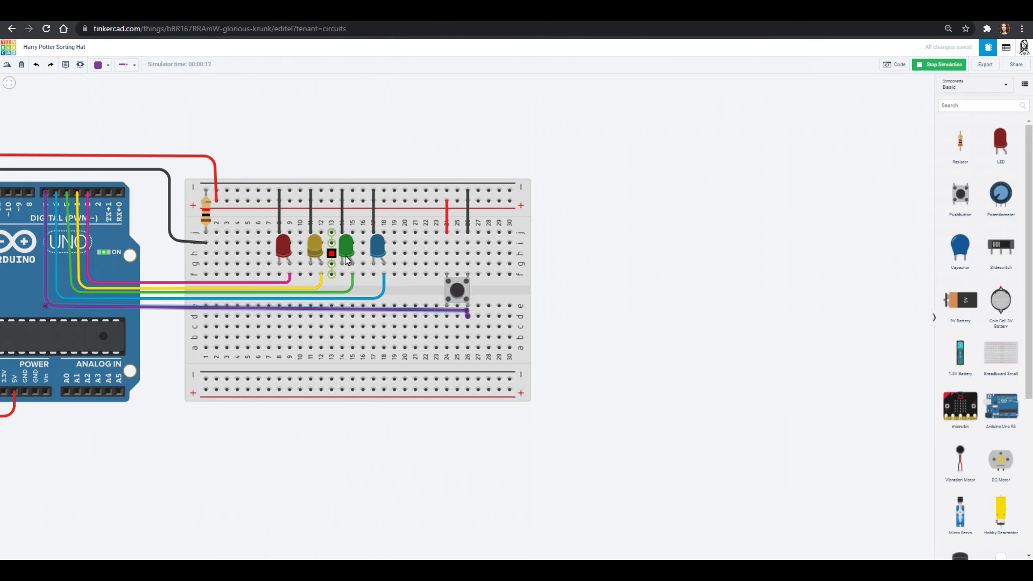
left_click(461, 297)
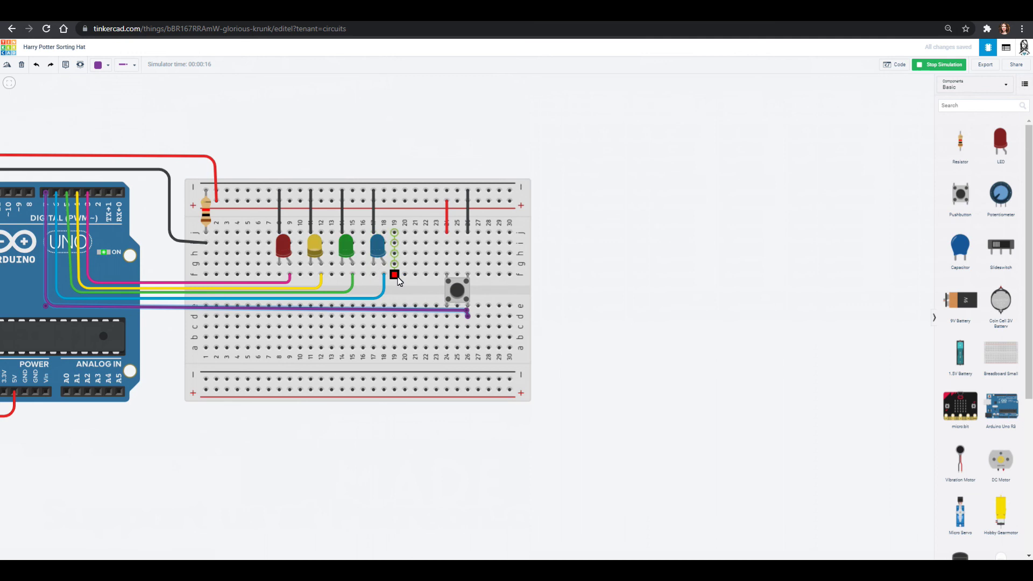
left_click(456, 293)
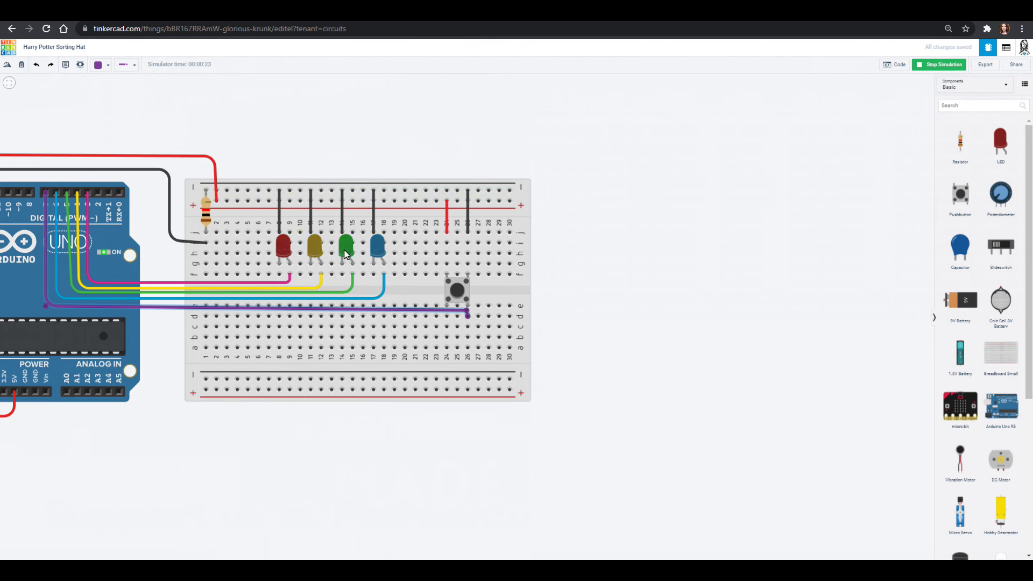
left_click(459, 291)
Step: Search components for 'attiny' and place an ATtiny chip above the breadboard
left_click_drag(153, 217, 442, 233)
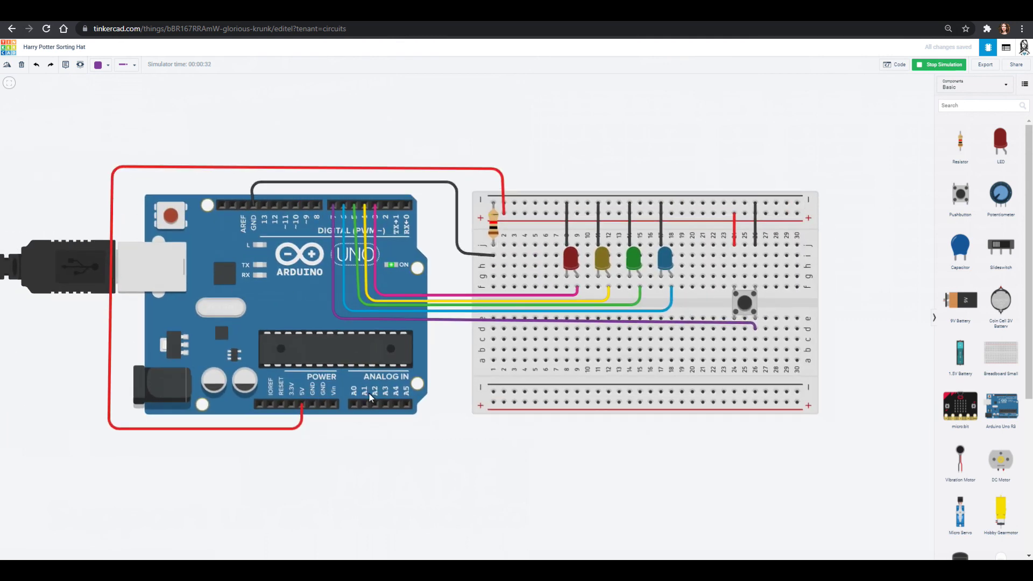
left_click(989, 107)
type("attiny")
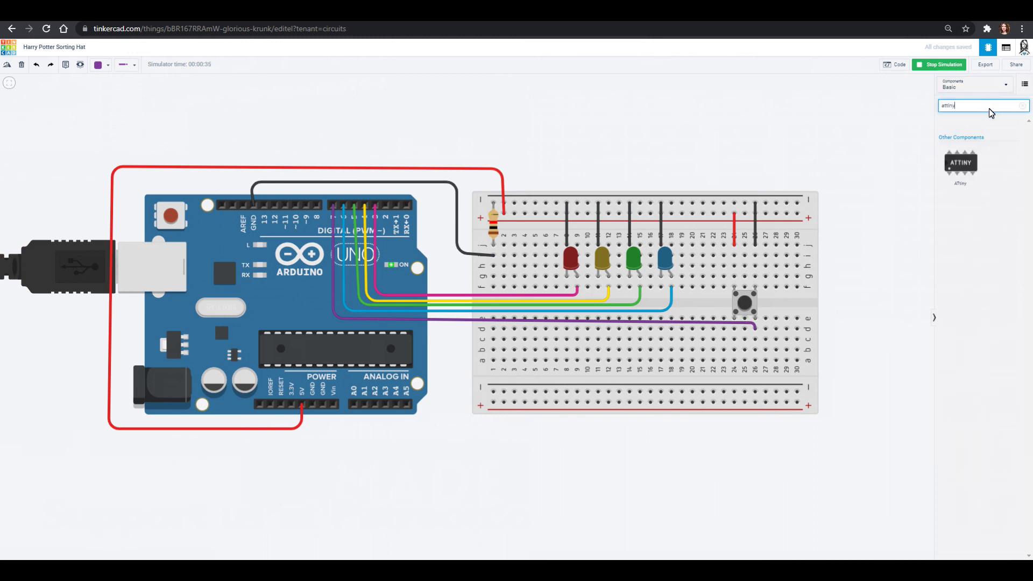
left_click_drag(961, 163, 714, 144)
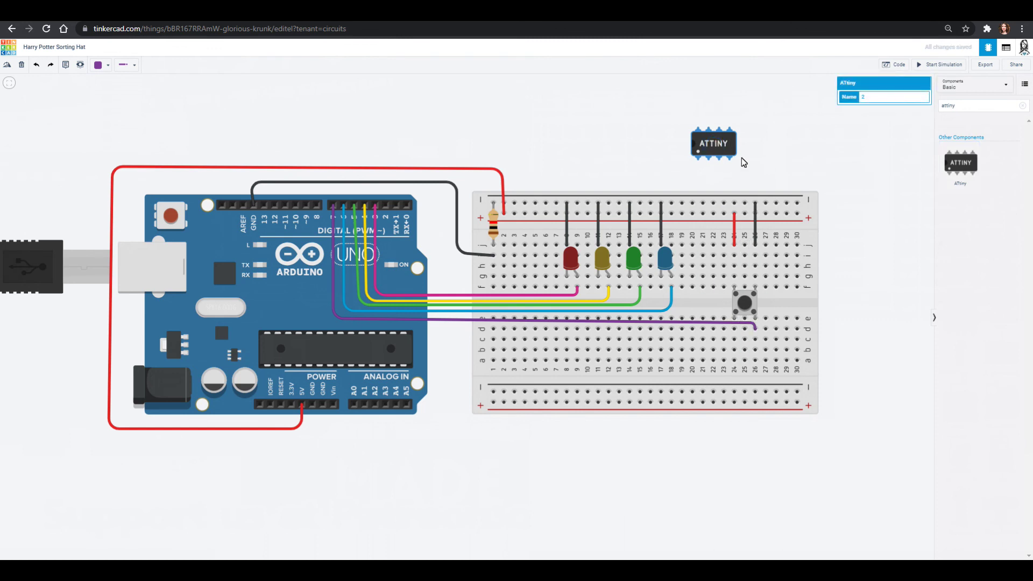